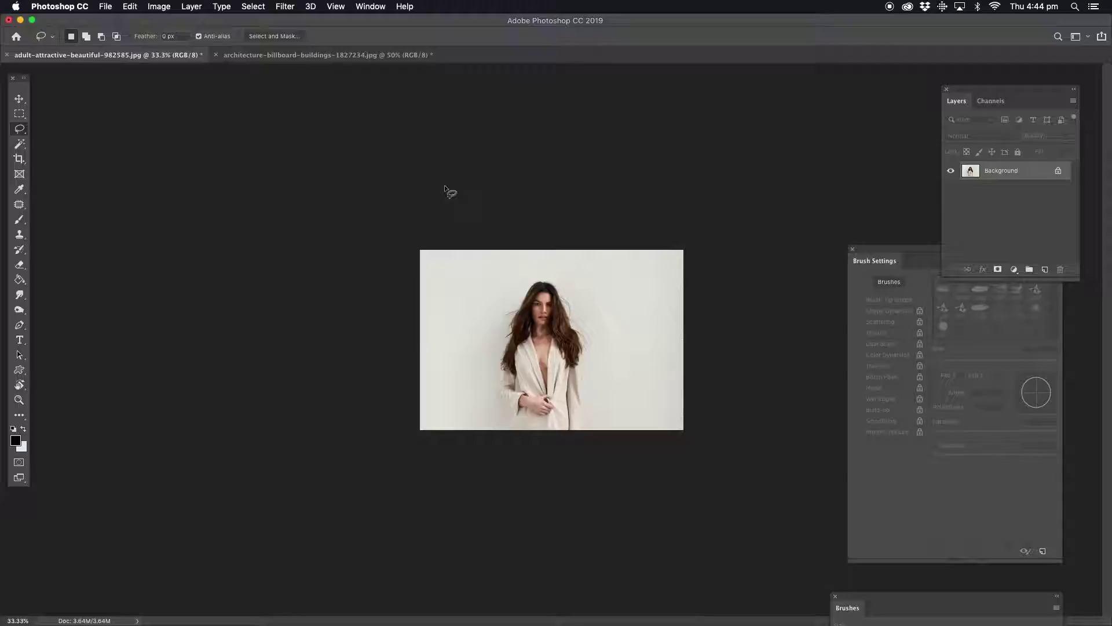
Examine the woman's portrait photo and the curved billboard panels in architecture-billboard-buildings-1827234.jpg up close
{"action": "left_click", "coordinate": [19, 99]}
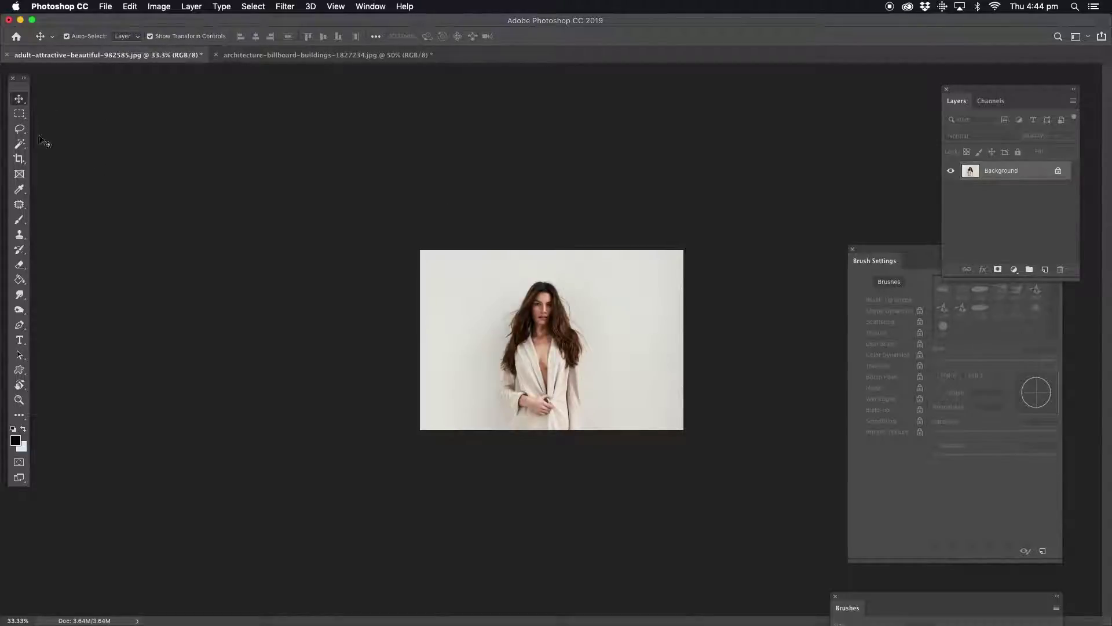
{"action": "left_click", "coordinate": [19, 400]}
{"action": "left_click", "coordinate": [533, 398]}
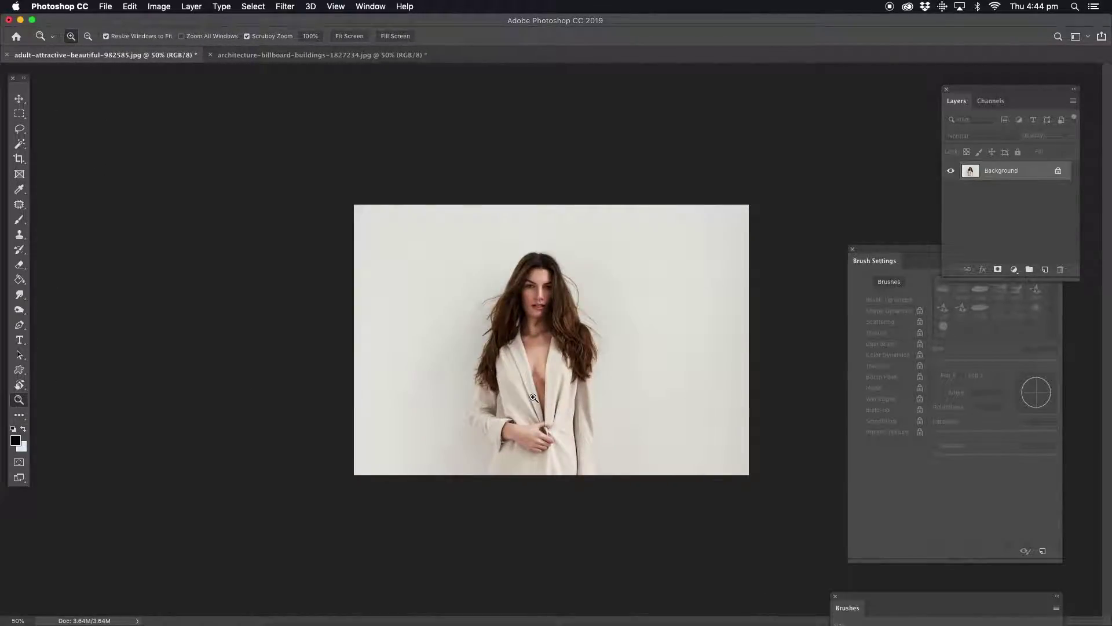
{"action": "left_click", "coordinate": [525, 329]}
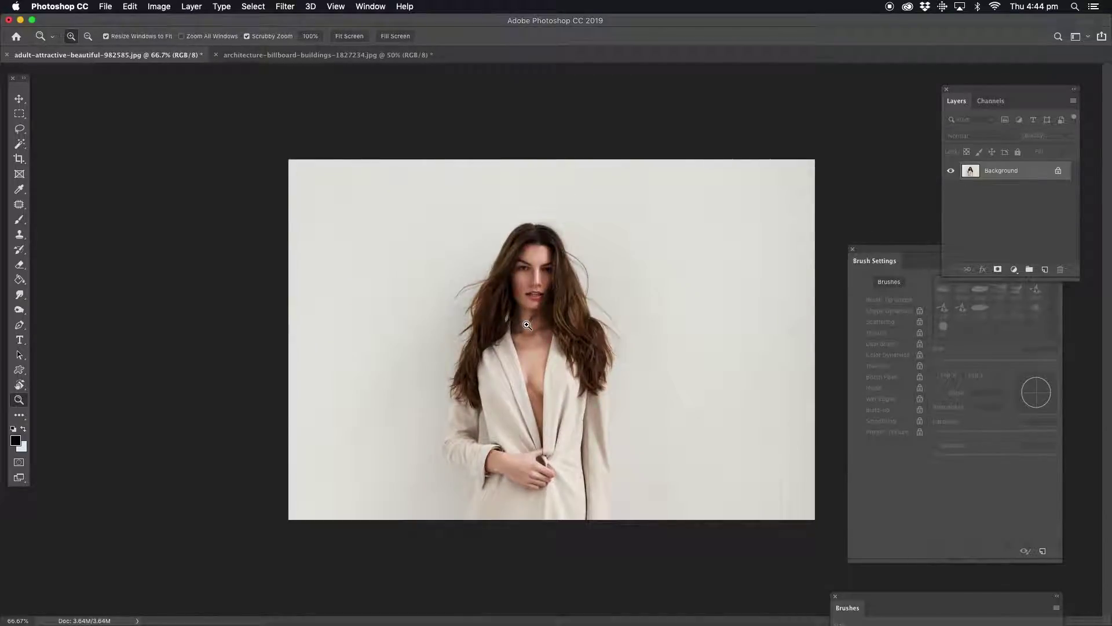
{"action": "key", "text": "v"}
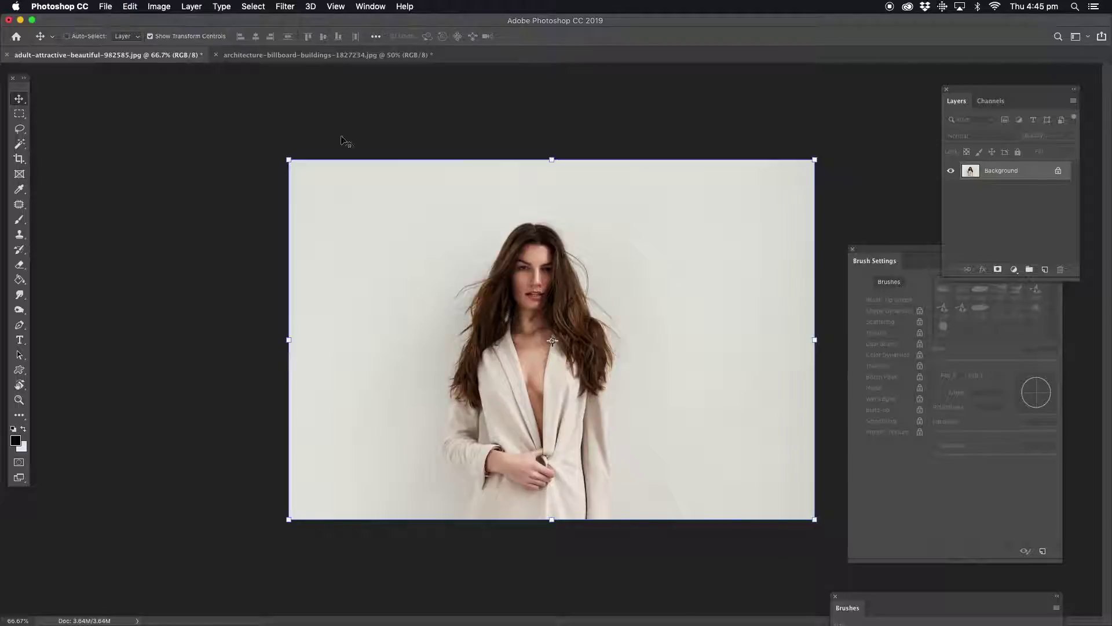
{"action": "left_click", "coordinate": [298, 55]}
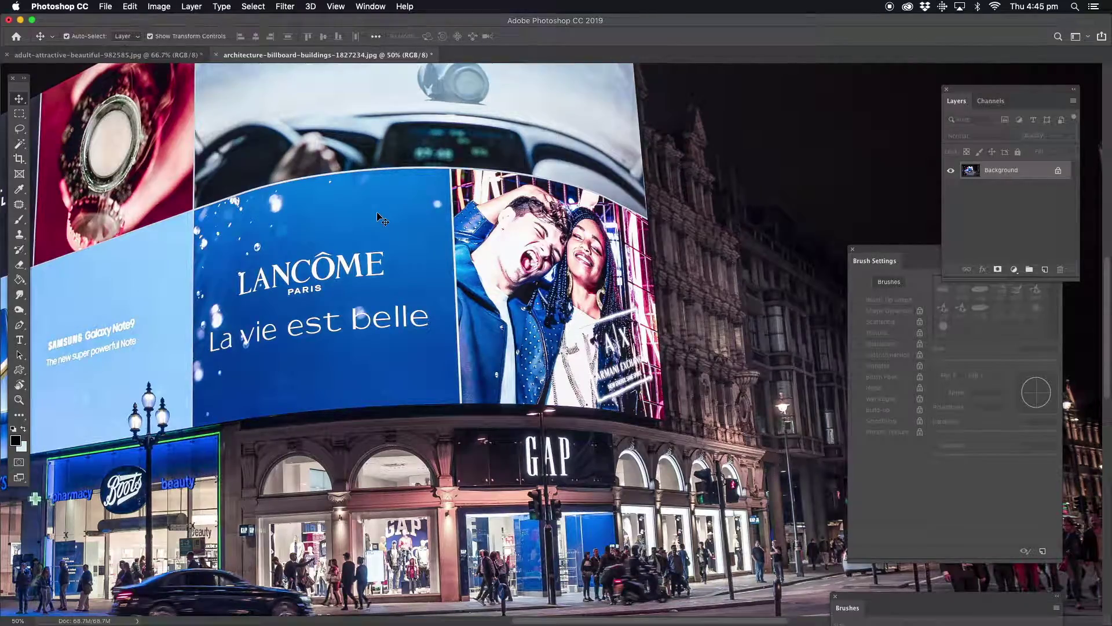
{"action": "left_click", "coordinate": [19, 400]}
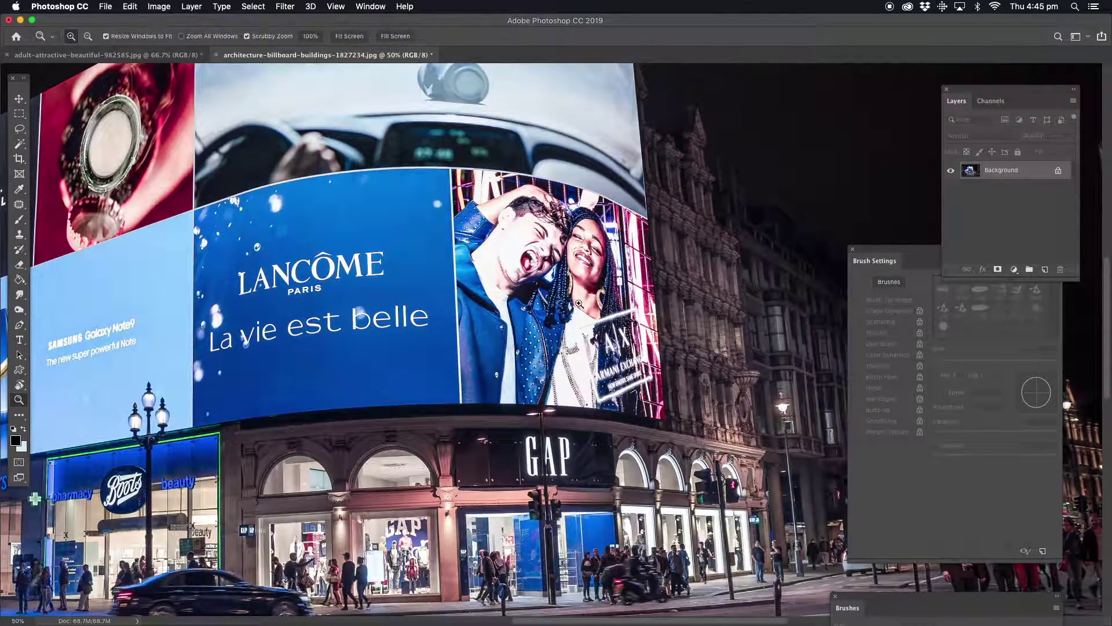
{"action": "left_click", "coordinate": [591, 315], "text": "alt"}
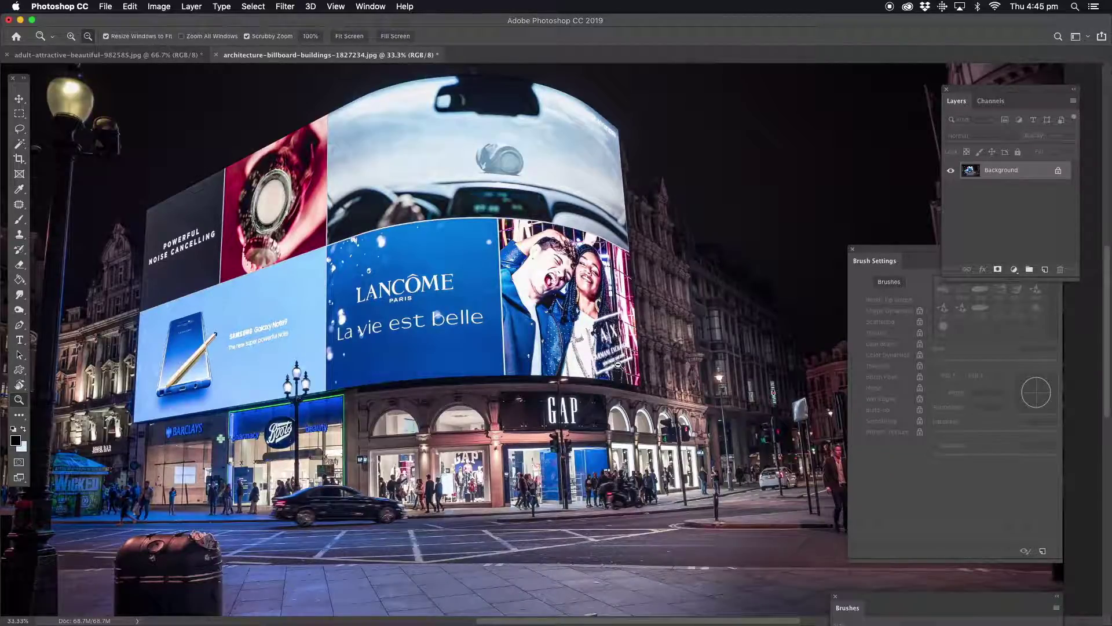
{"action": "left_click", "coordinate": [618, 365], "text": "alt"}
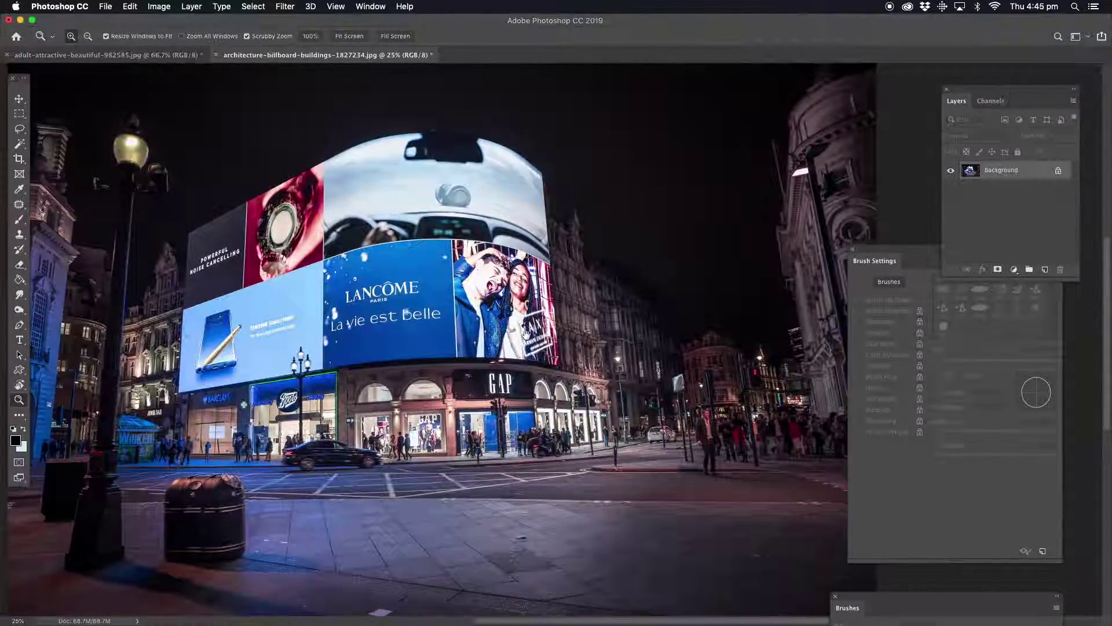
{"action": "left_click_drag", "start_coordinate": [524, 333], "coordinate": [524, 346]}
{"action": "left_click", "coordinate": [475, 327]}
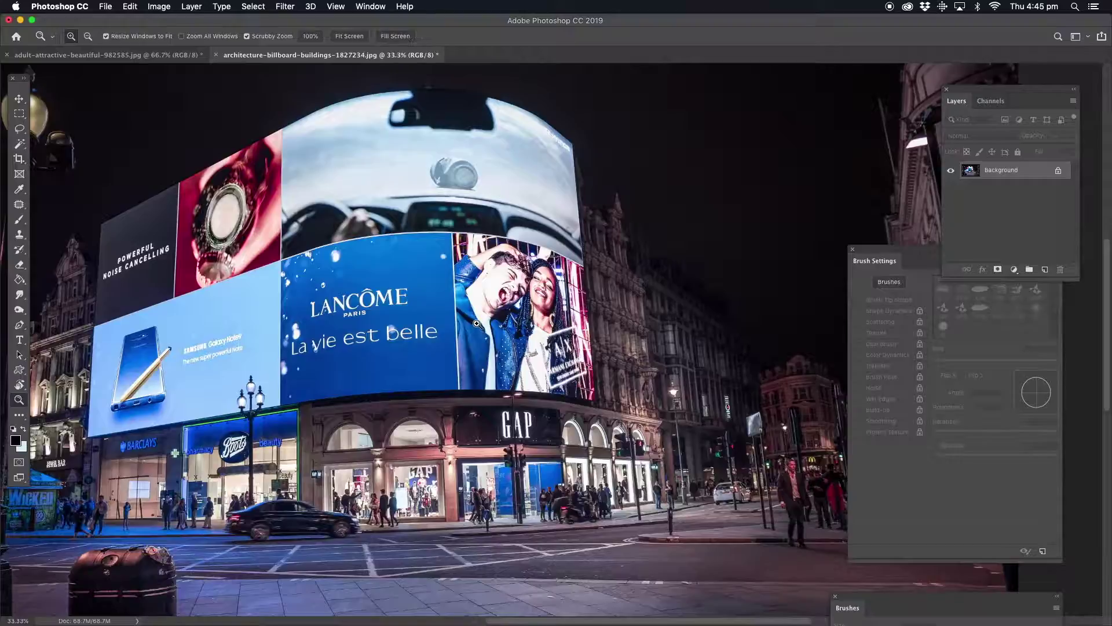
{"action": "left_click_drag", "start_coordinate": [405, 288], "coordinate": [435, 295]}
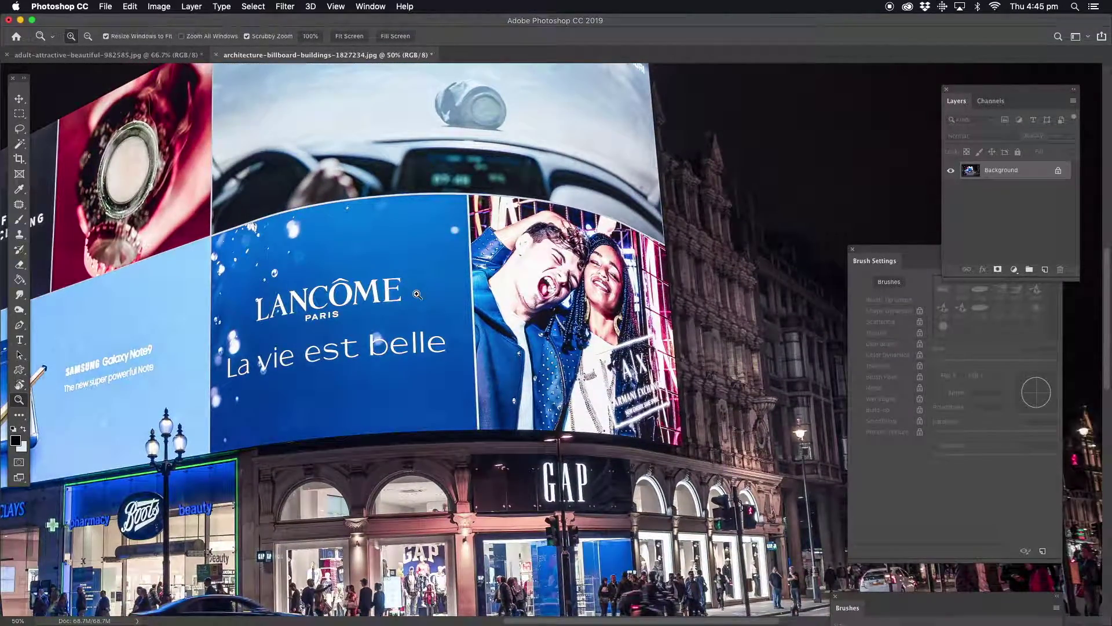
Paste the copied portrait into the billboard photo as a new layer and move it down over the GAP storefront
{"action": "key", "text": "super+v"}
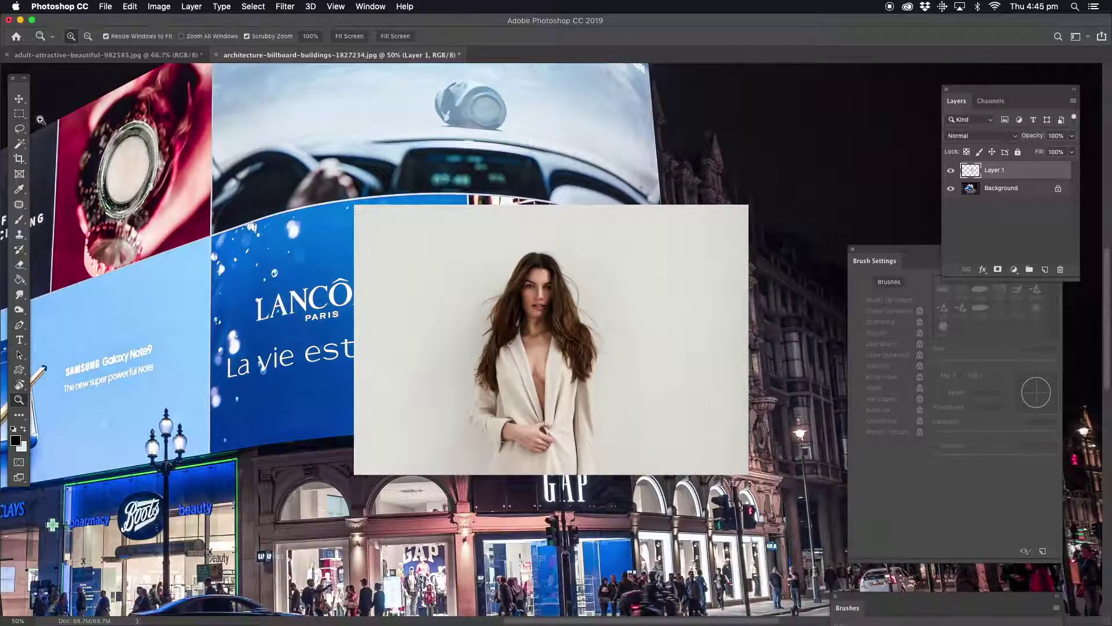
{"action": "key", "text": "v"}
{"action": "left_click_drag", "start_coordinate": [501, 285], "coordinate": [301, 414]}
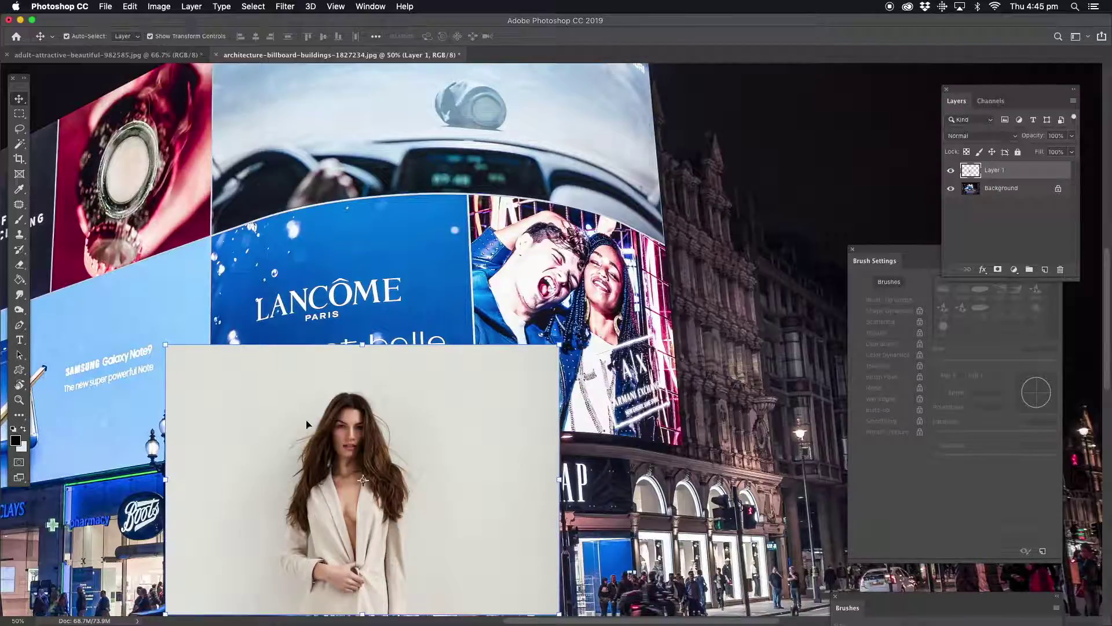
{"action": "left_click_drag", "start_coordinate": [488, 416], "coordinate": [339, 358]}
{"action": "left_click_drag", "start_coordinate": [248, 369], "coordinate": [649, 454]}
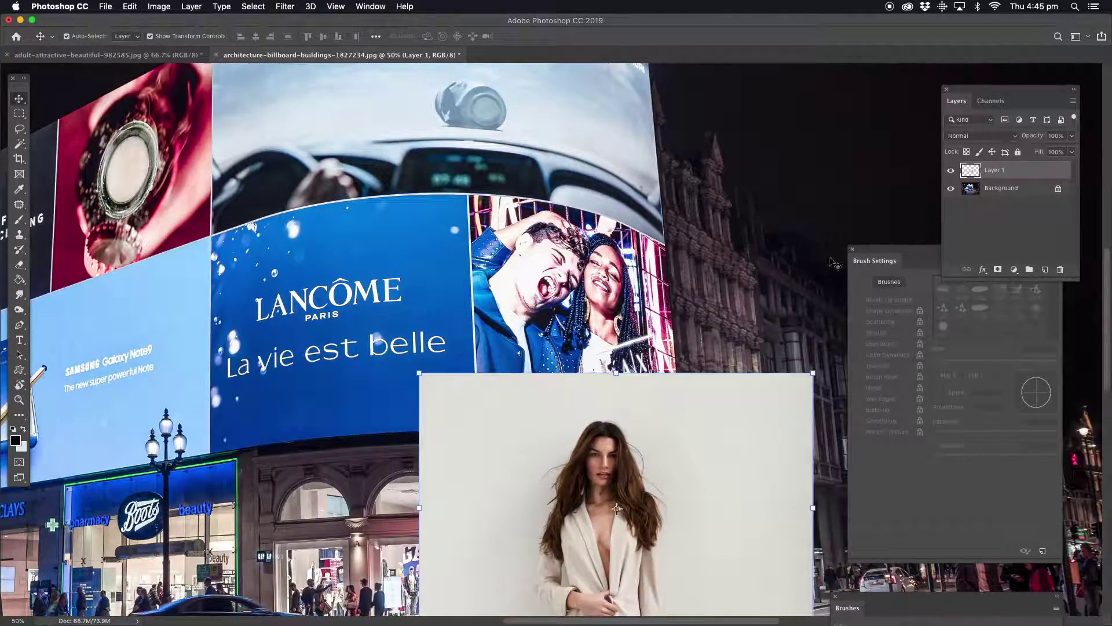
Place the portrait layer over the billboard panel showing the couple and scale it proportionally to 121.47%
{"action": "left_click", "coordinate": [951, 173]}
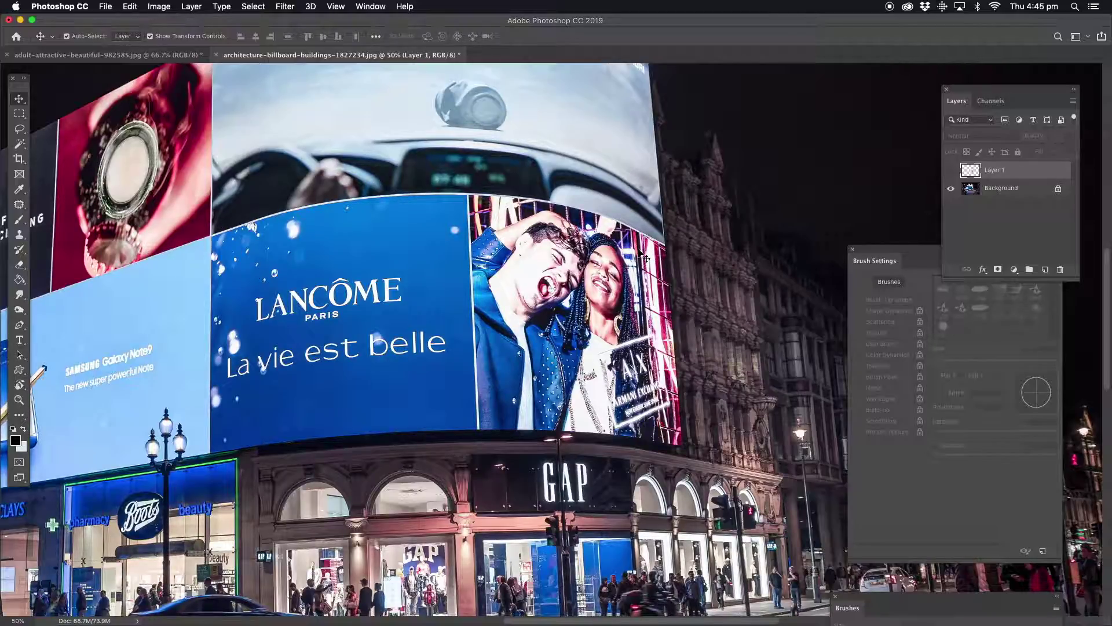
{"action": "left_click", "coordinate": [950, 170]}
{"action": "left_click_drag", "start_coordinate": [636, 423], "coordinate": [597, 221]}
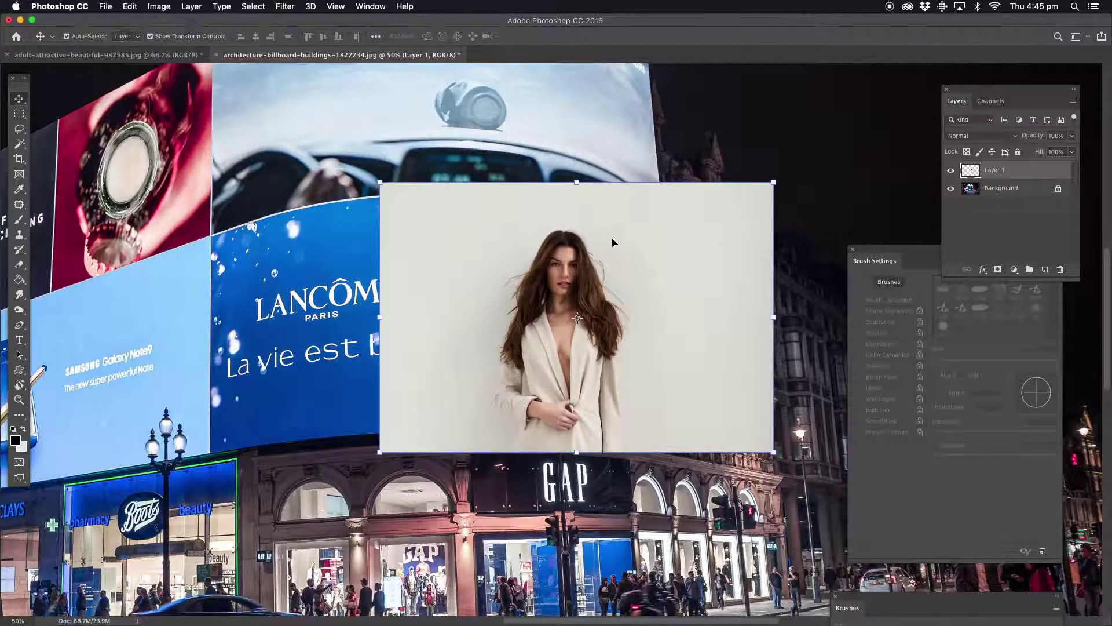
{"action": "mouse_move", "coordinate": [578, 267]}
{"action": "left_mouse_down"}
{"action": "mouse_move", "coordinate": [770, 229]}
{"action": "mouse_move", "coordinate": [573, 252]}
{"action": "left_mouse_up"}
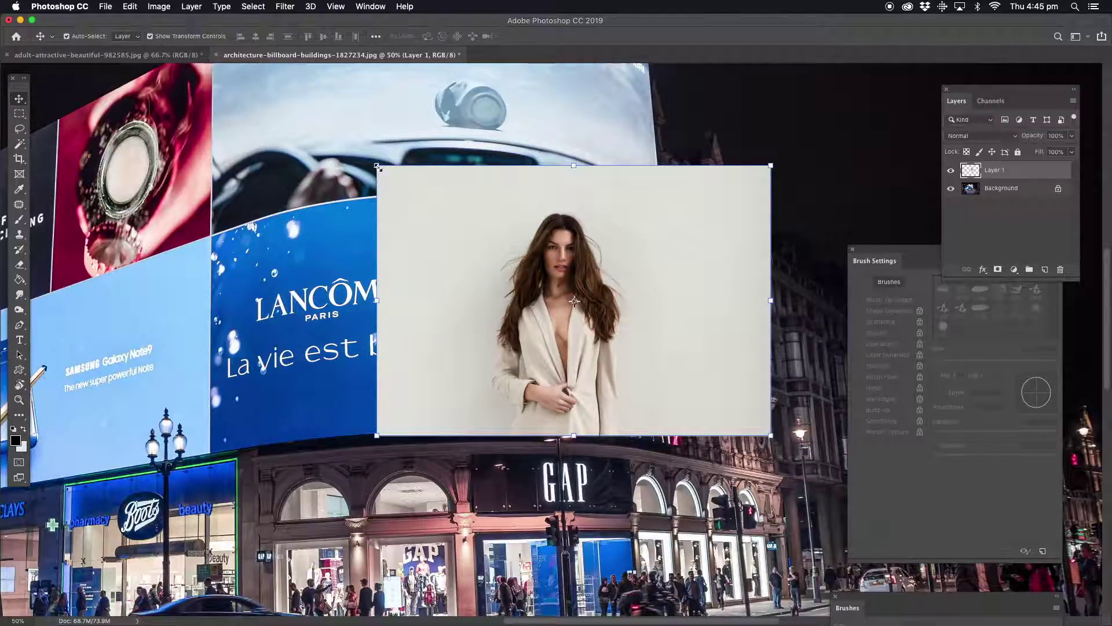
{"action": "left_click_drag", "start_coordinate": [377, 166], "coordinate": [292, 108]}
{"action": "left_click_drag", "start_coordinate": [536, 220], "coordinate": [585, 274]}
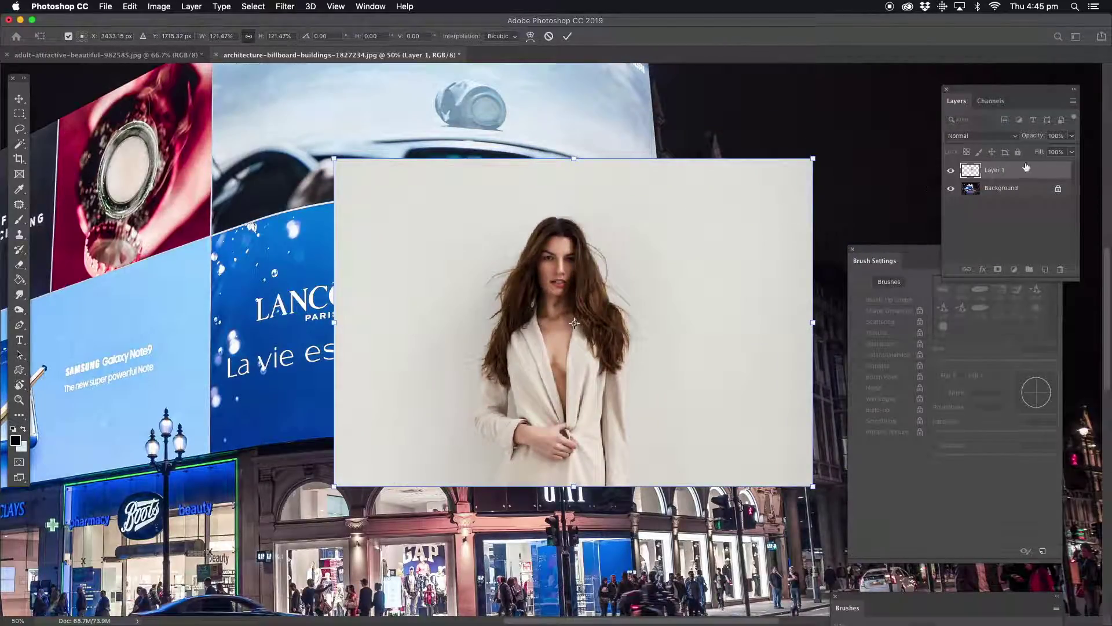
Lower the portrait layer's opacity to 65% and align the woman over the couple's billboard panel
{"action": "left_click", "coordinate": [1073, 137]}
{"action": "left_click_drag", "start_coordinate": [1055, 153], "coordinate": [1055, 152]}
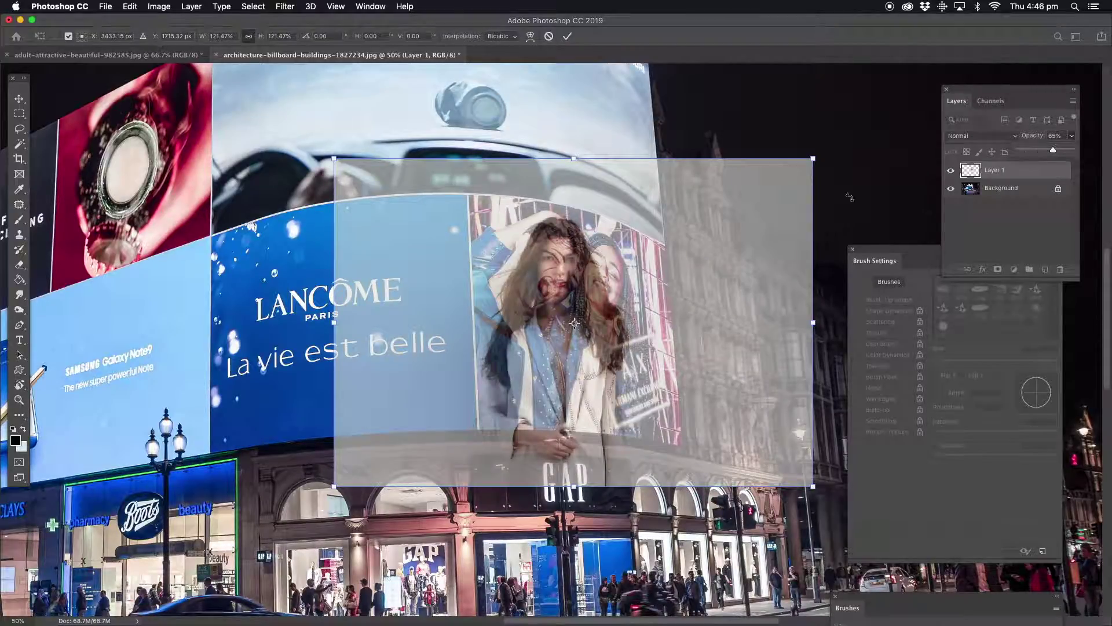
{"action": "left_click", "coordinate": [19, 400]}
{"action": "left_click", "coordinate": [674, 316]}
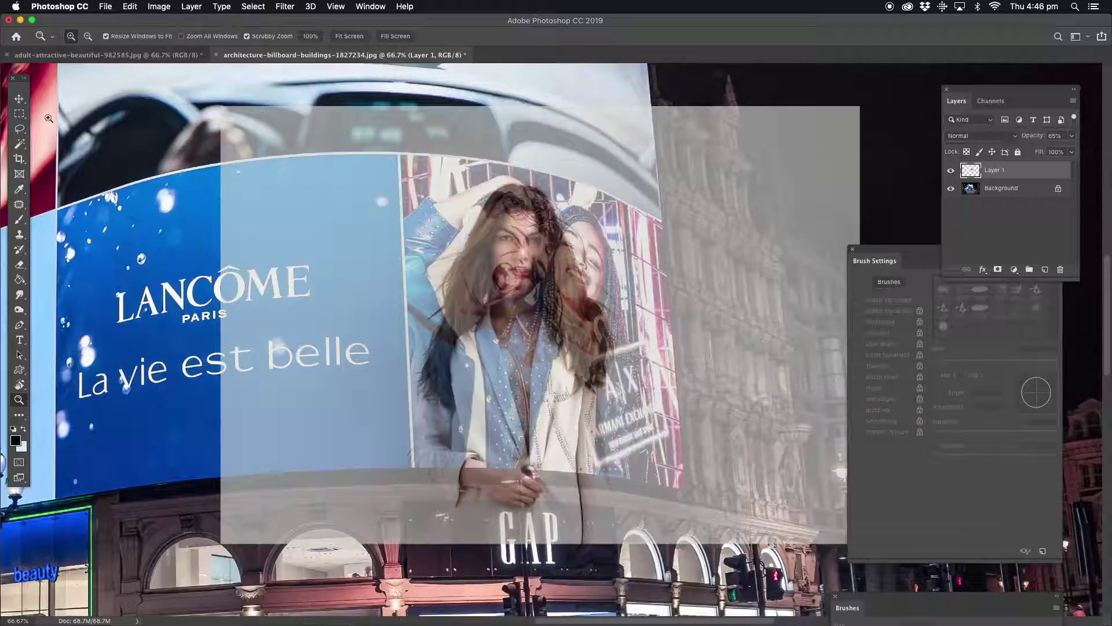
{"action": "left_click", "coordinate": [20, 99]}
{"action": "mouse_move", "coordinate": [502, 275]}
{"action": "left_mouse_down"}
{"action": "mouse_move", "coordinate": [670, 241]}
{"action": "mouse_move", "coordinate": [516, 259]}
{"action": "left_mouse_up"}
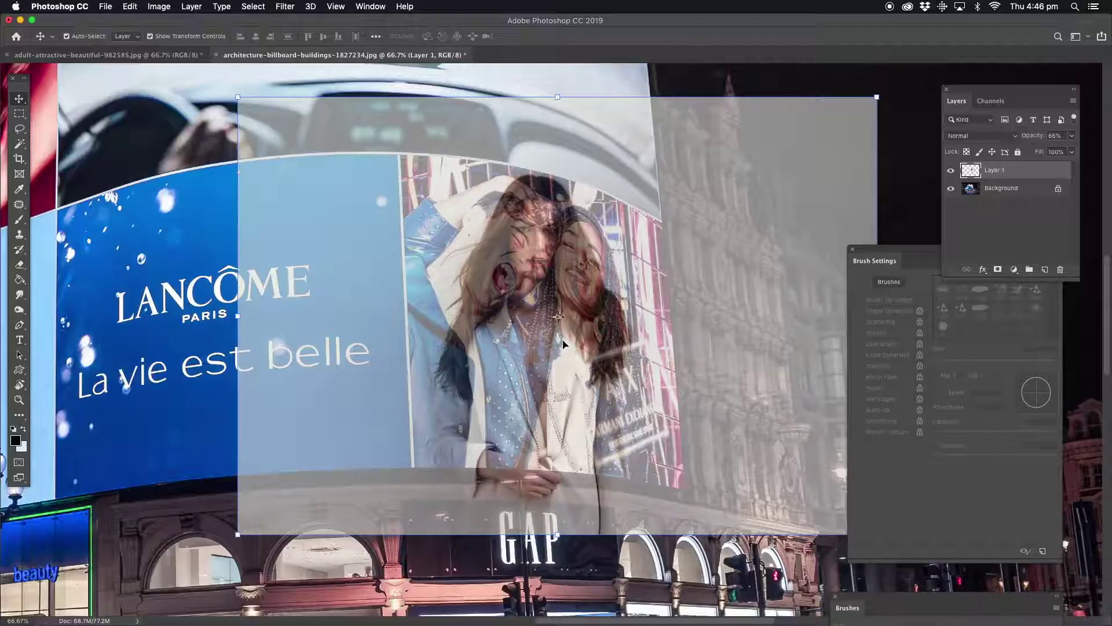
{"action": "mouse_move", "coordinate": [535, 308]}
{"action": "left_mouse_down"}
{"action": "mouse_move", "coordinate": [553, 309]}
{"action": "mouse_move", "coordinate": [537, 306]}
{"action": "left_mouse_up"}
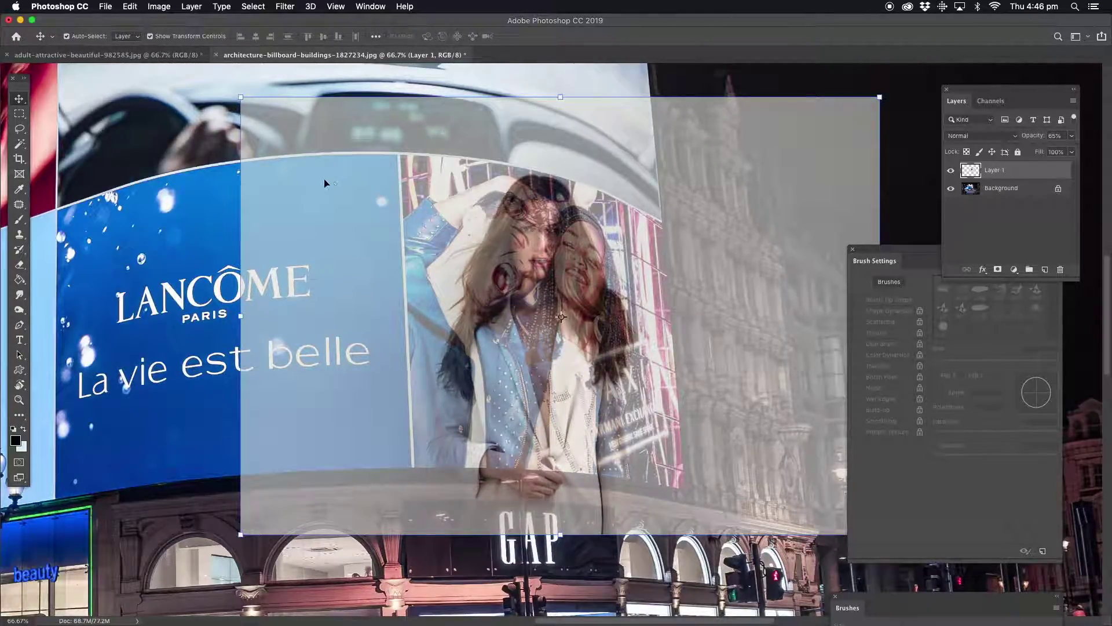
Select a rectangle around the woman slightly larger than the couple's panel and add a layer mask from it
{"action": "left_click", "coordinate": [19, 114]}
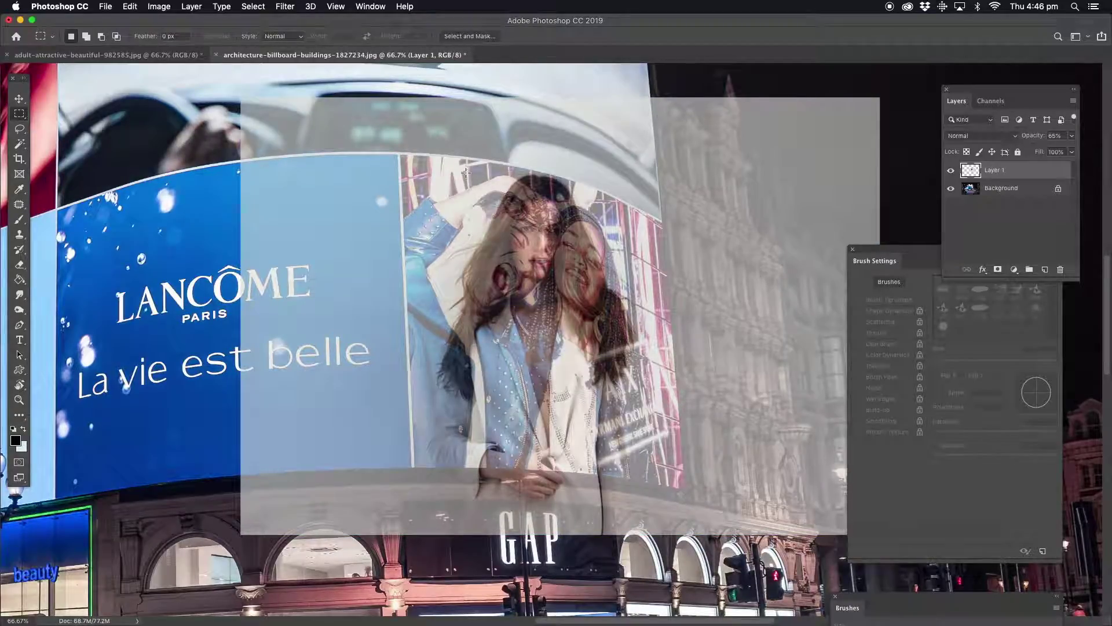
{"action": "right_click", "coordinate": [19, 114]}
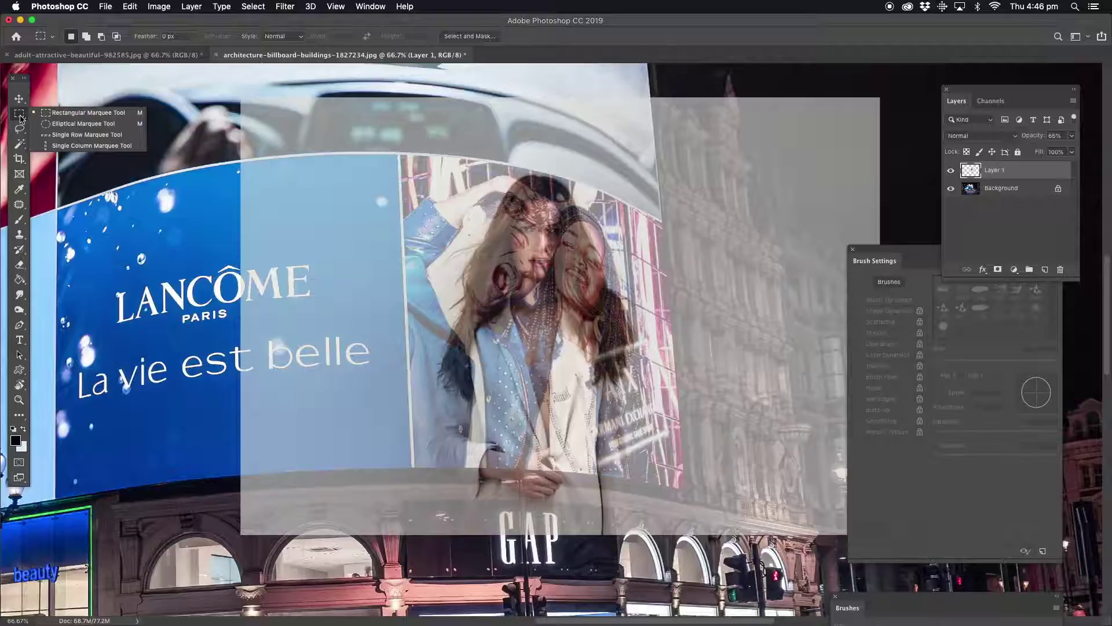
{"action": "left_click", "coordinate": [73, 115]}
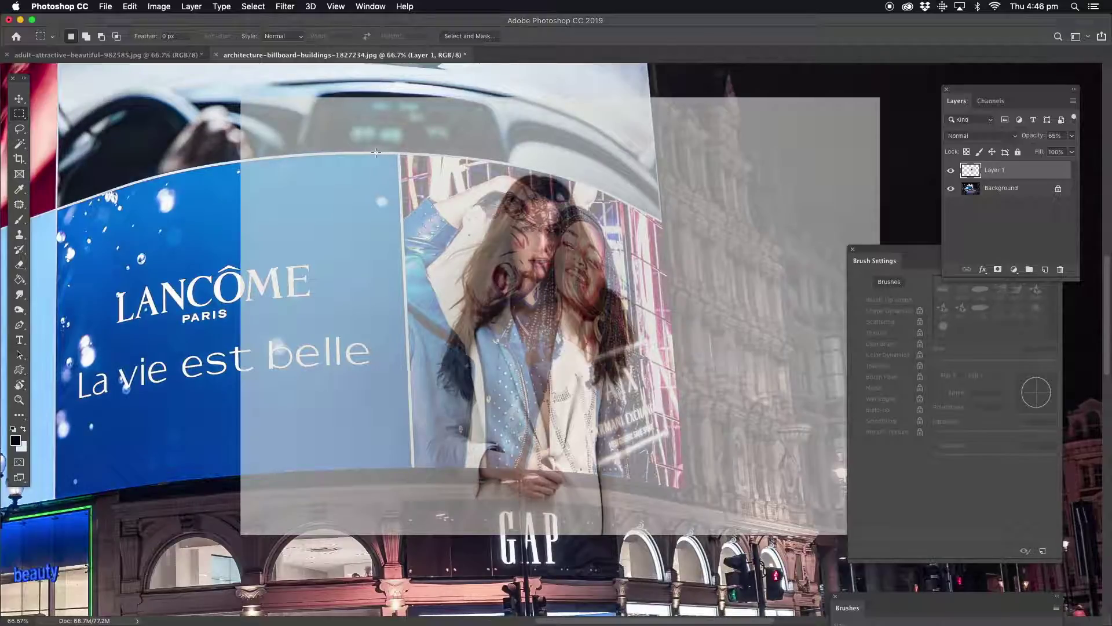
{"action": "left_click_drag", "start_coordinate": [364, 142], "coordinate": [742, 518]}
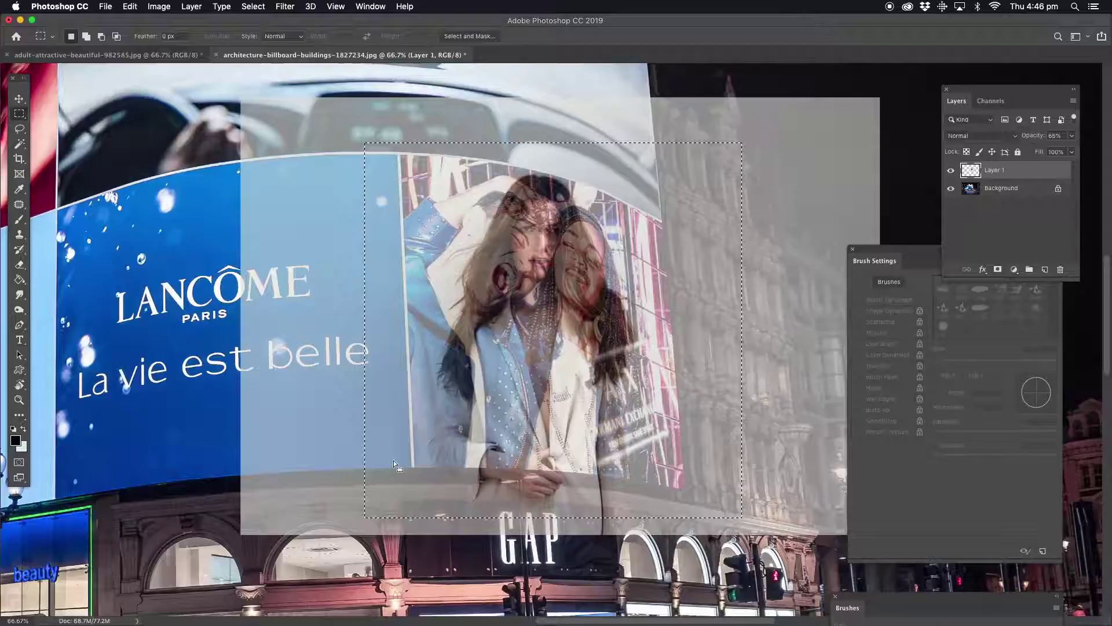
{"action": "left_click", "coordinate": [997, 269]}
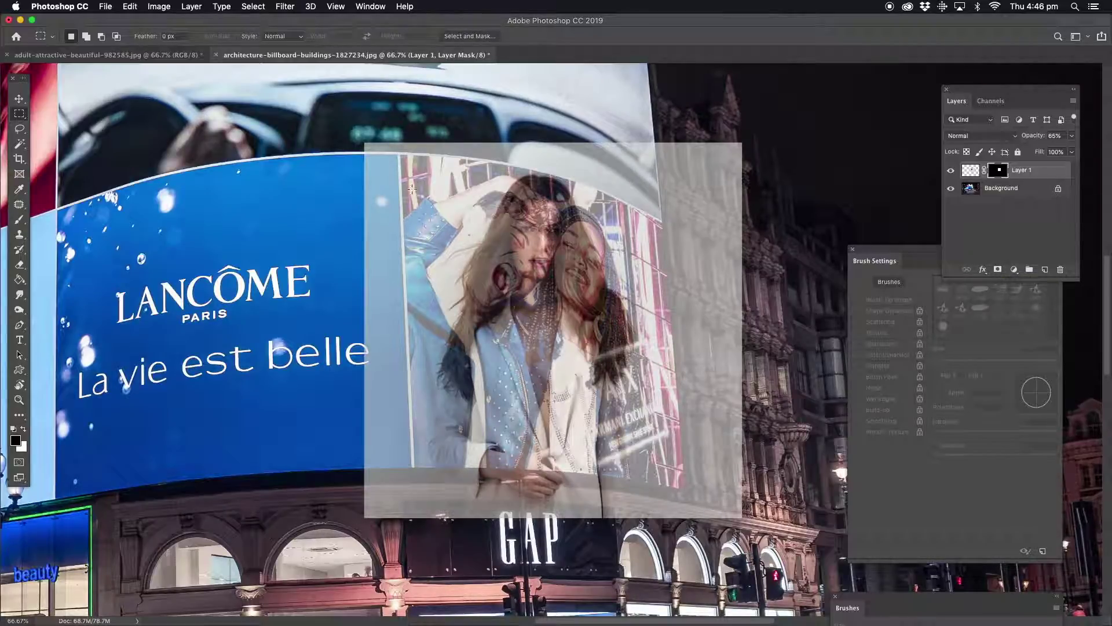
Nudge the masked portrait slightly upward and restore its layer opacity to 100%
{"action": "left_click", "coordinate": [19, 99]}
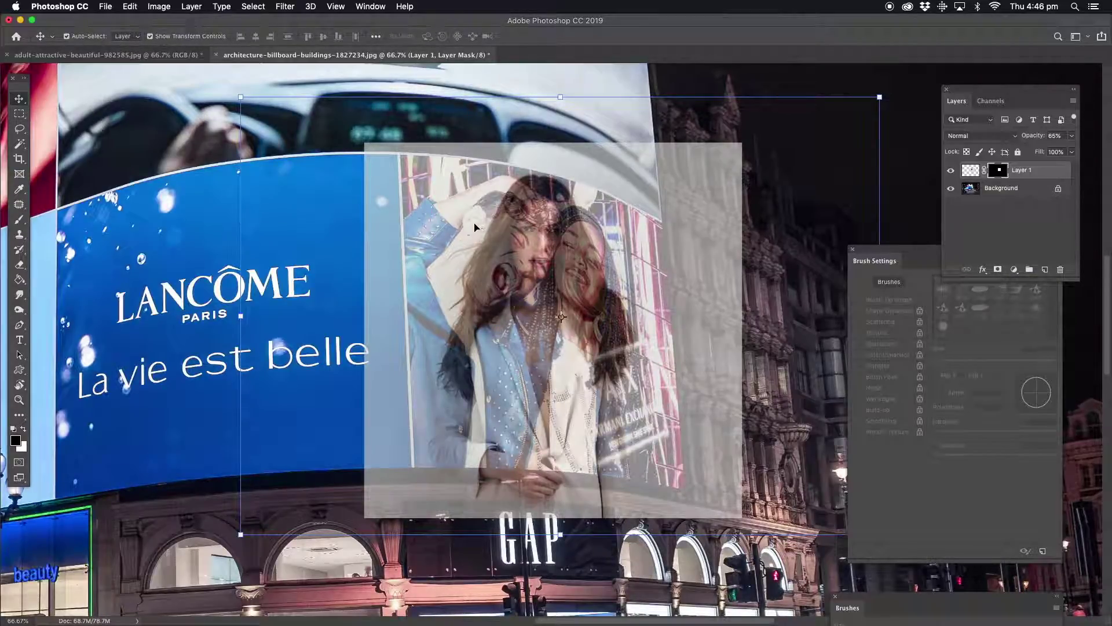
{"action": "left_click_drag", "start_coordinate": [474, 226], "coordinate": [468, 219]}
{"action": "left_click", "coordinate": [1072, 136]}
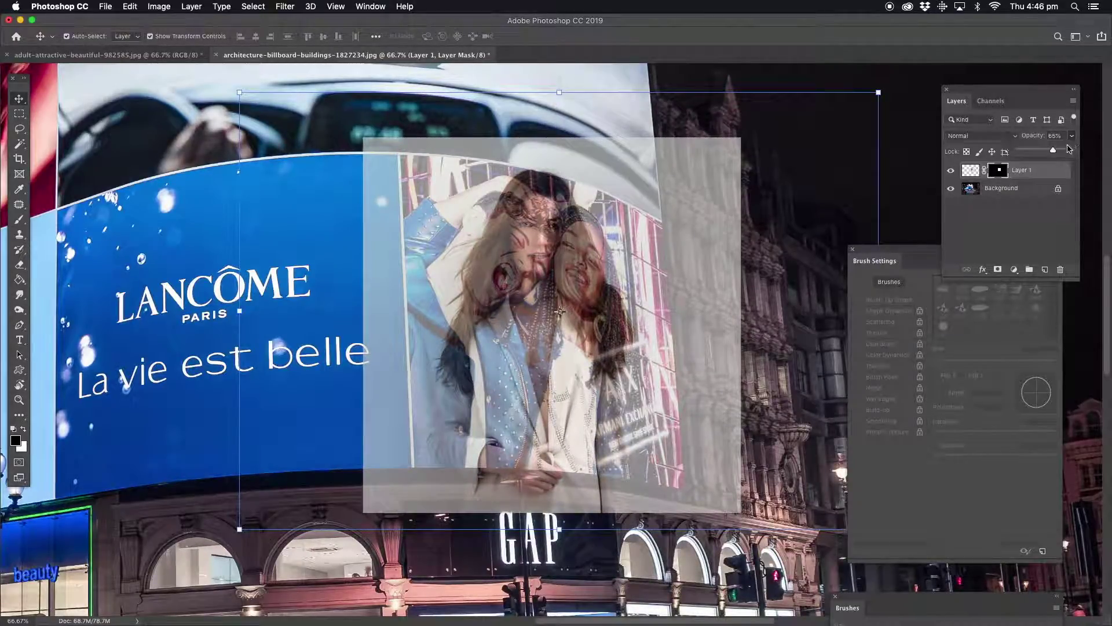
{"action": "left_click_drag", "start_coordinate": [1053, 152], "coordinate": [1087, 154]}
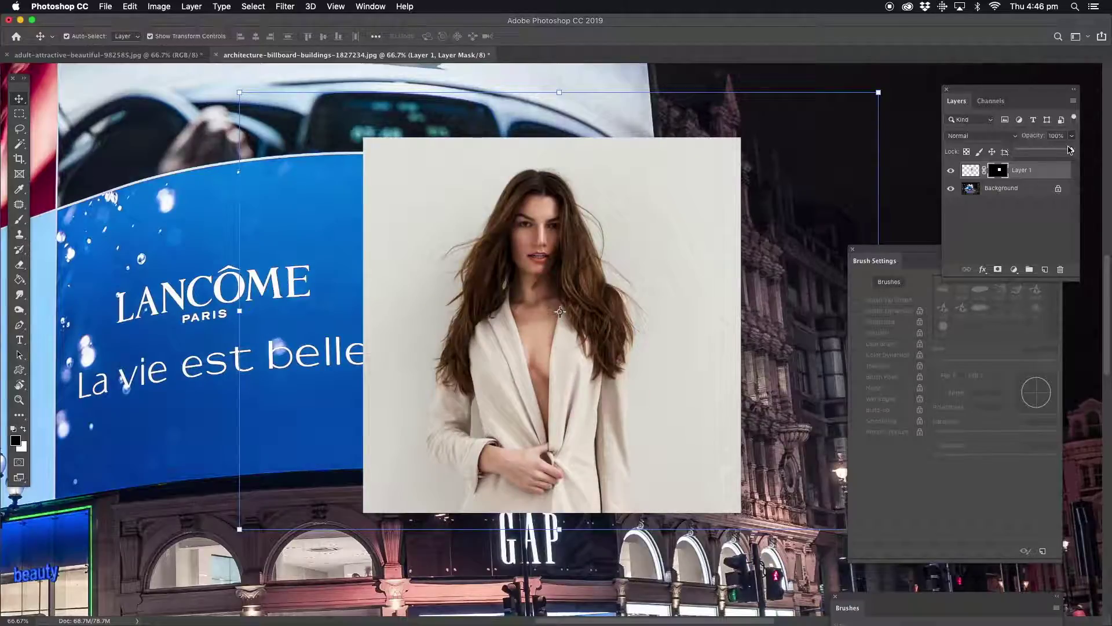
Convert the masked portrait layer to a smart object and rasterize it to make the crop permanent
{"action": "right_click", "coordinate": [1031, 172]}
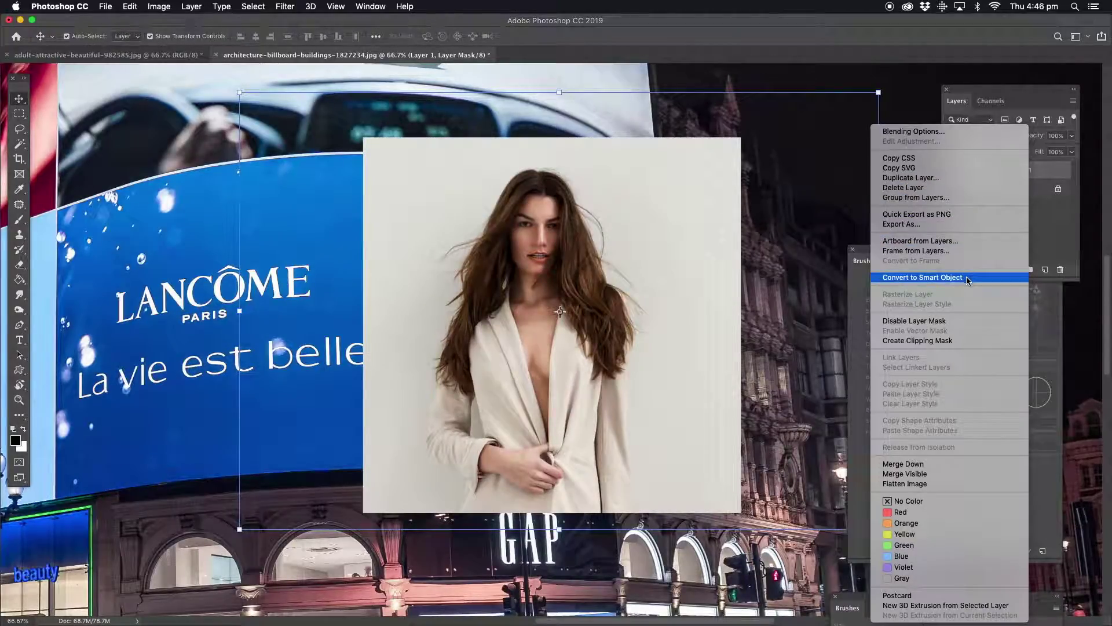
{"action": "key", "text": "Escape"}
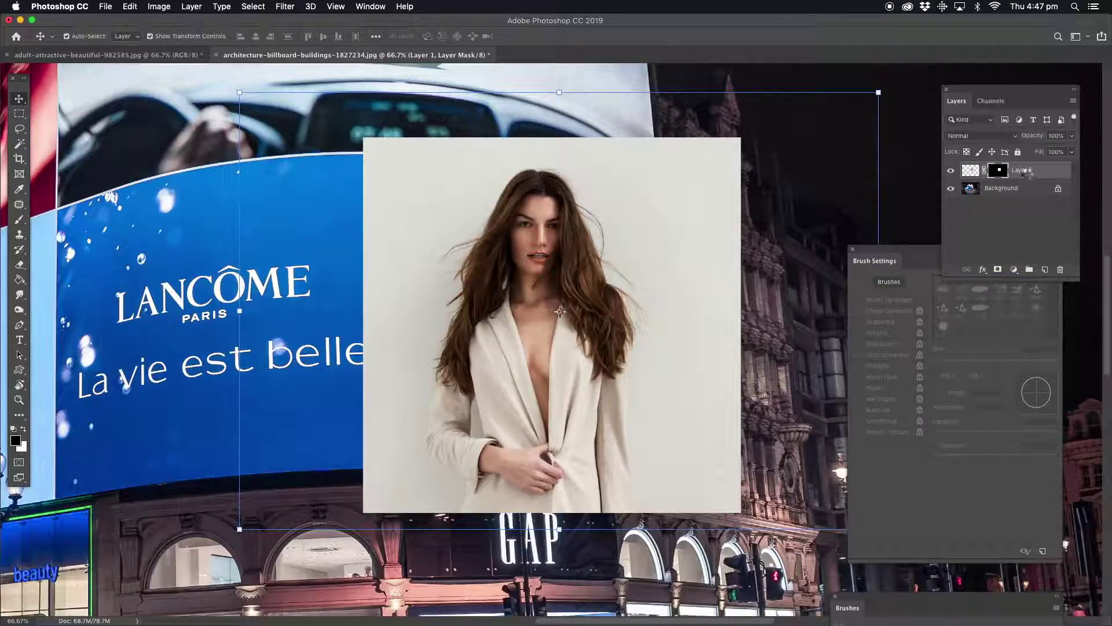
{"action": "key", "text": "Delete"}
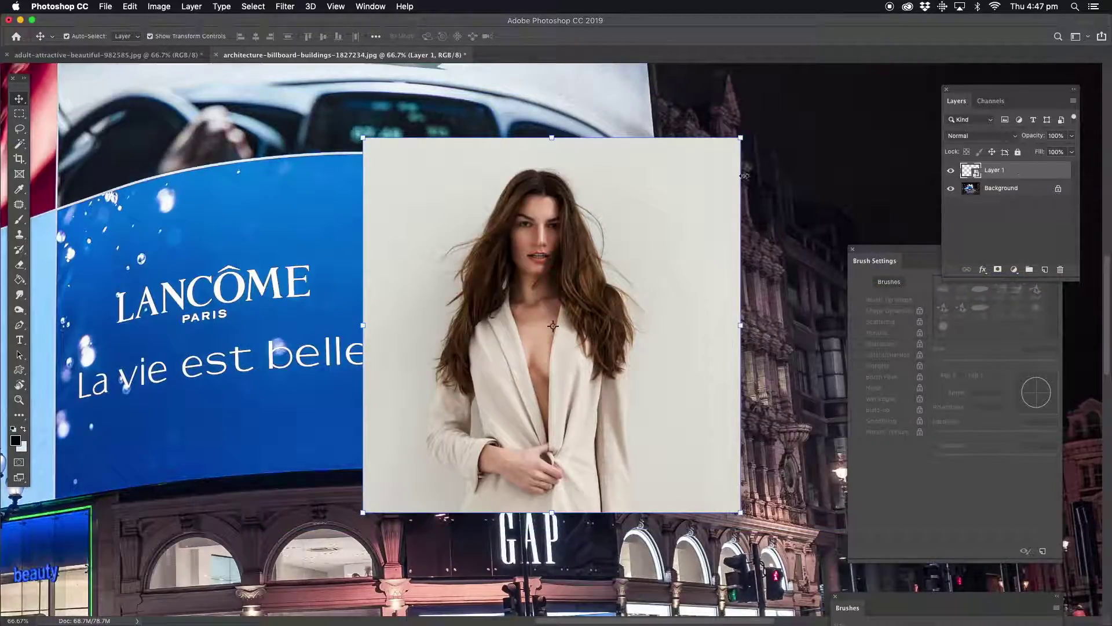
{"action": "right_click", "coordinate": [1005, 172]}
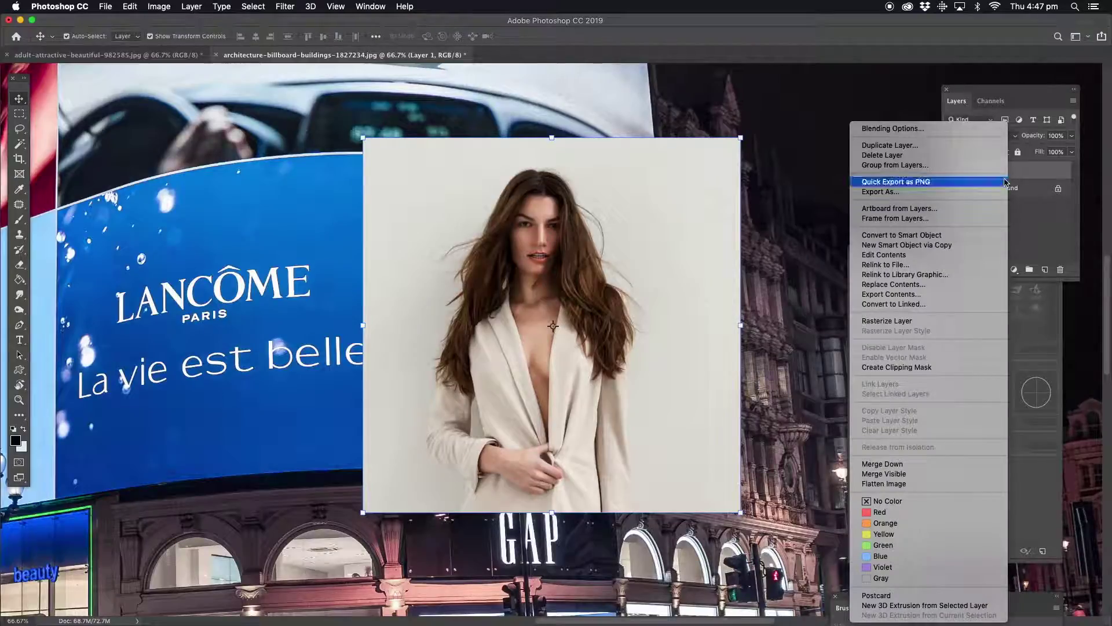
{"action": "left_click", "coordinate": [908, 322]}
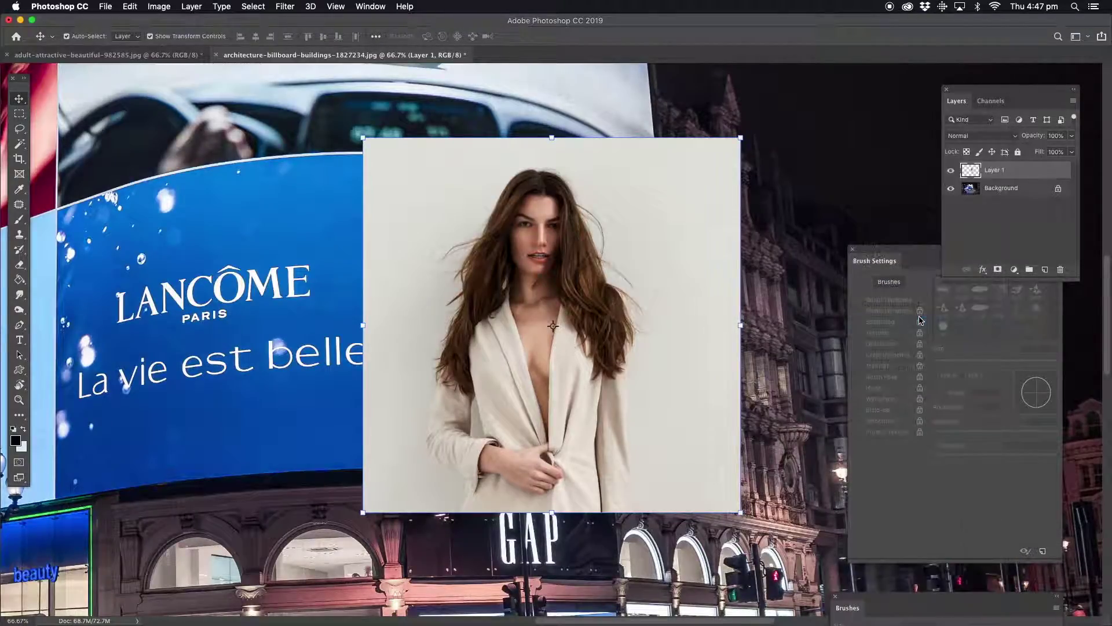
Shift the portrait slightly lower over the couple's panel using reduced layer opacity, and set the opacity to 93%
{"action": "mouse_move", "coordinate": [364, 138]}
{"action": "left_mouse_down"}
{"action": "mouse_move", "coordinate": [475, 254]}
{"action": "mouse_move", "coordinate": [425, 224]}
{"action": "mouse_move", "coordinate": [361, 137]}
{"action": "left_mouse_up"}
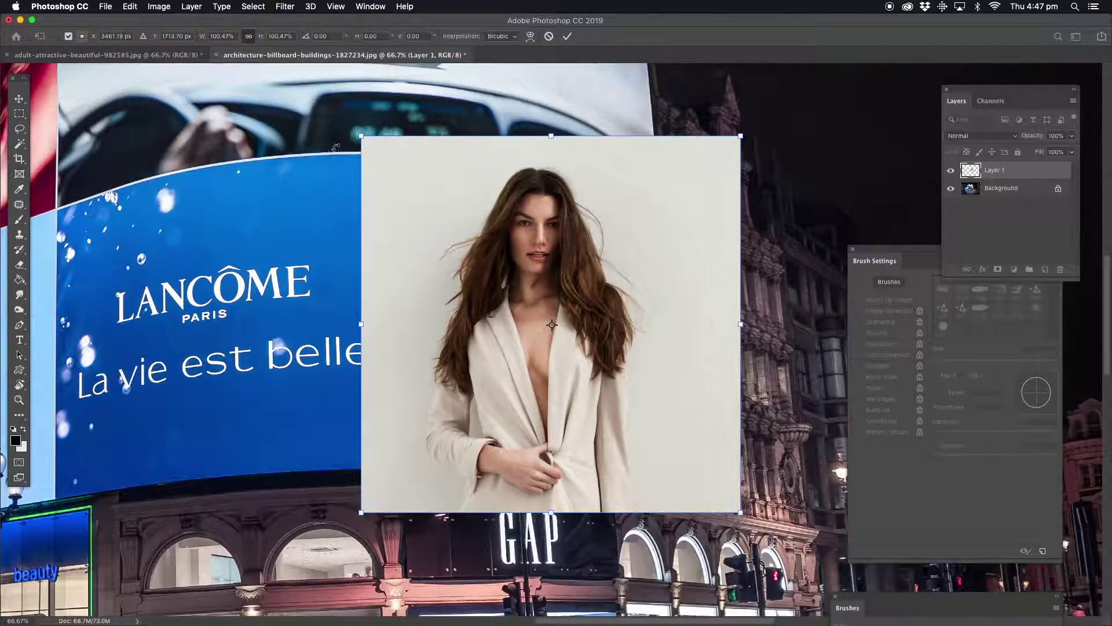
{"action": "key", "text": "super+z"}
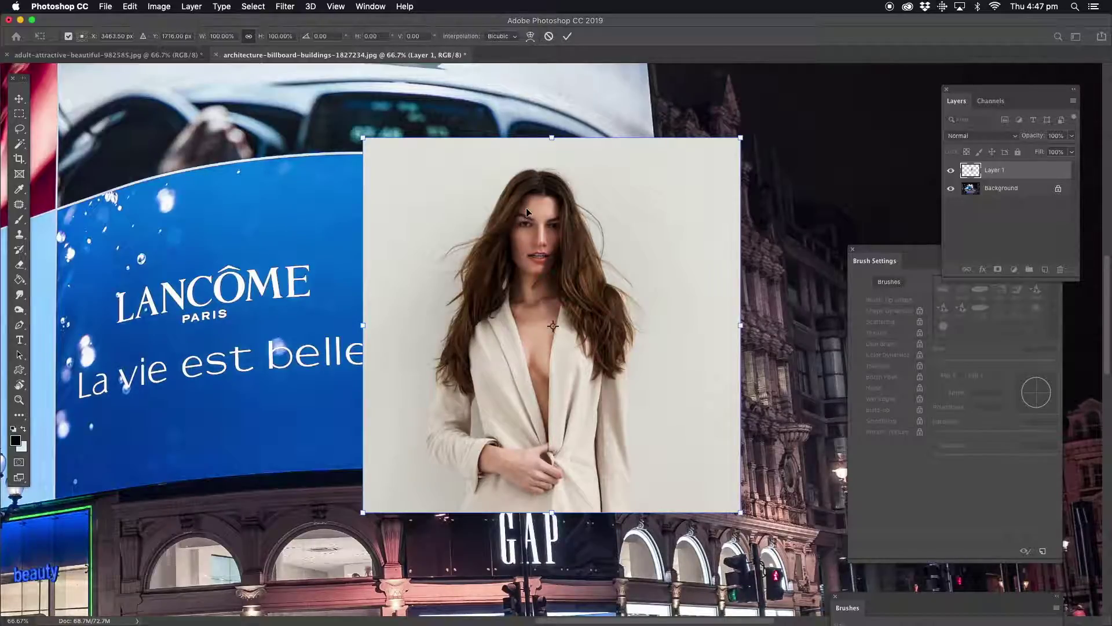
{"action": "left_click", "coordinate": [1072, 135]}
{"action": "left_click", "coordinate": [1057, 149]}
{"action": "left_click_drag", "start_coordinate": [535, 222], "coordinate": [535, 234]}
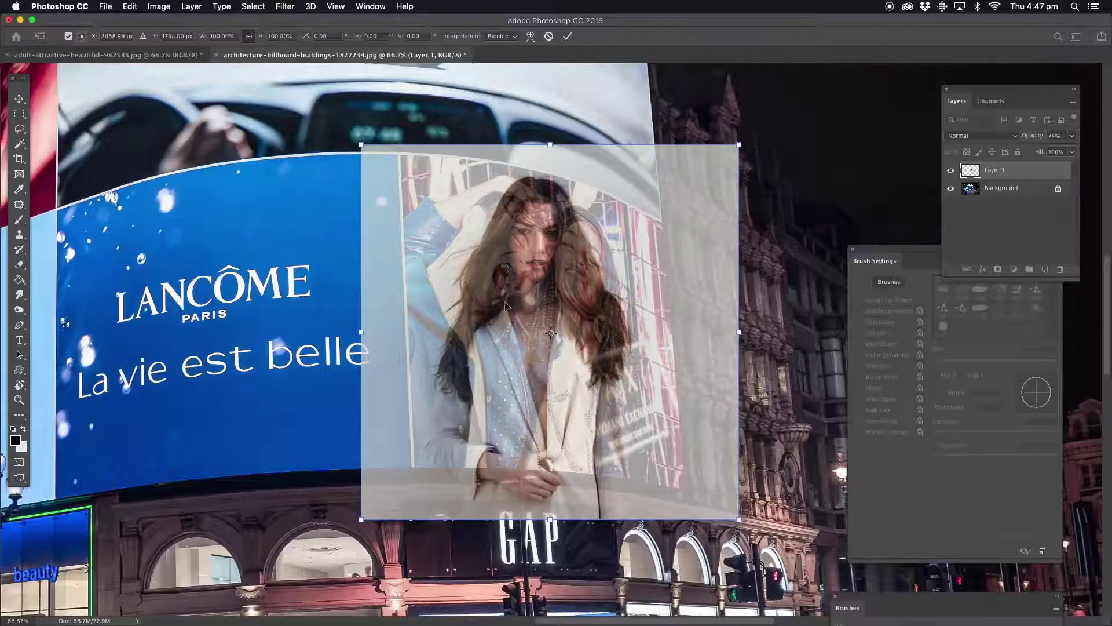
{"action": "left_click", "coordinate": [1072, 137]}
{"action": "left_click_drag", "start_coordinate": [1070, 152], "coordinate": [1071, 151]}
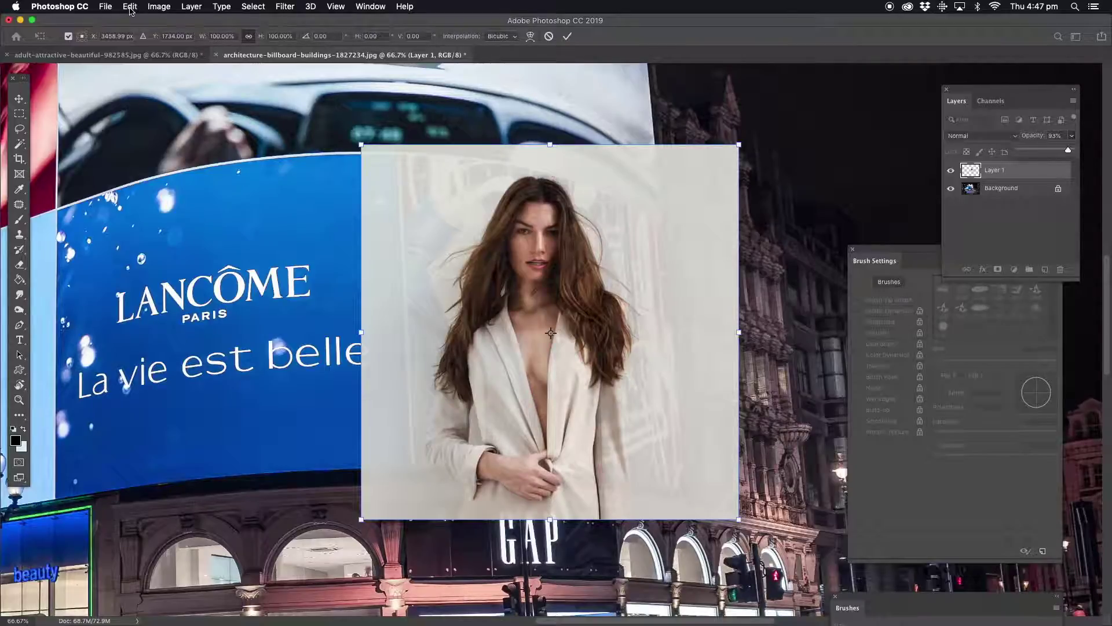
{"action": "left_click", "coordinate": [19, 99]}
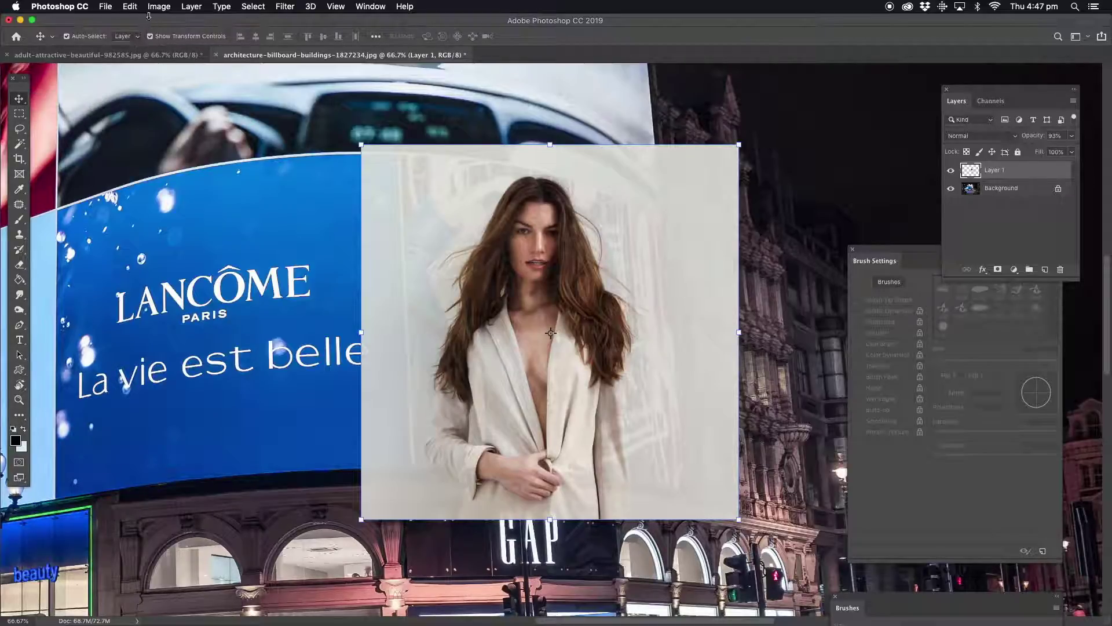
Distort the portrait's four corners to match the couple's panel perspective with a slight overhang, and restore the layer opacity to 100%
{"action": "left_click", "coordinate": [130, 6]}
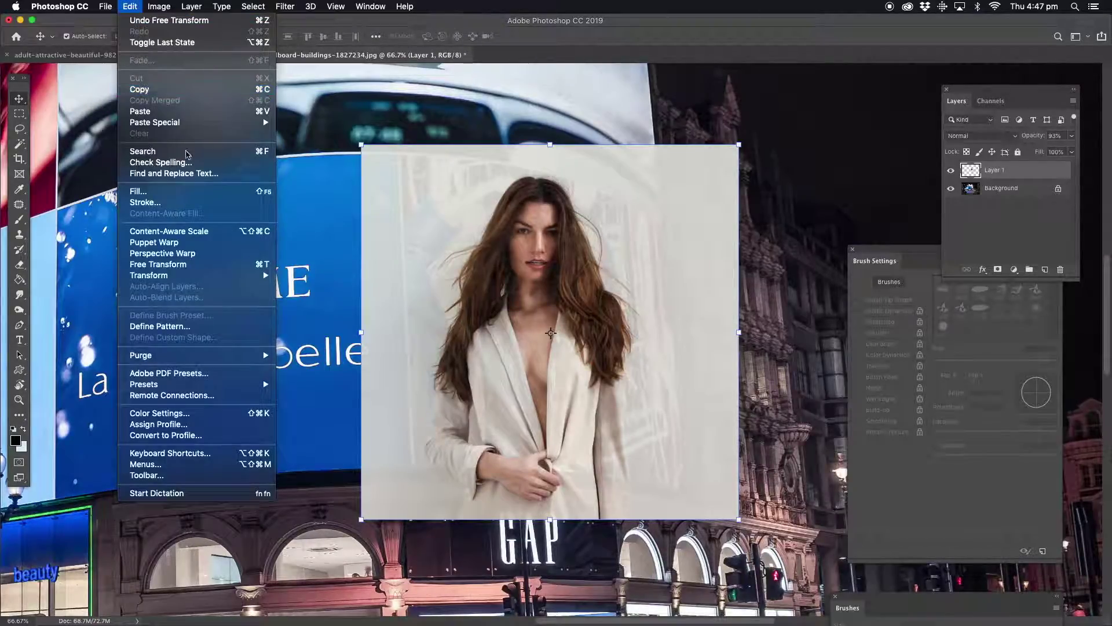
{"action": "mouse_move", "coordinate": [249, 275]}
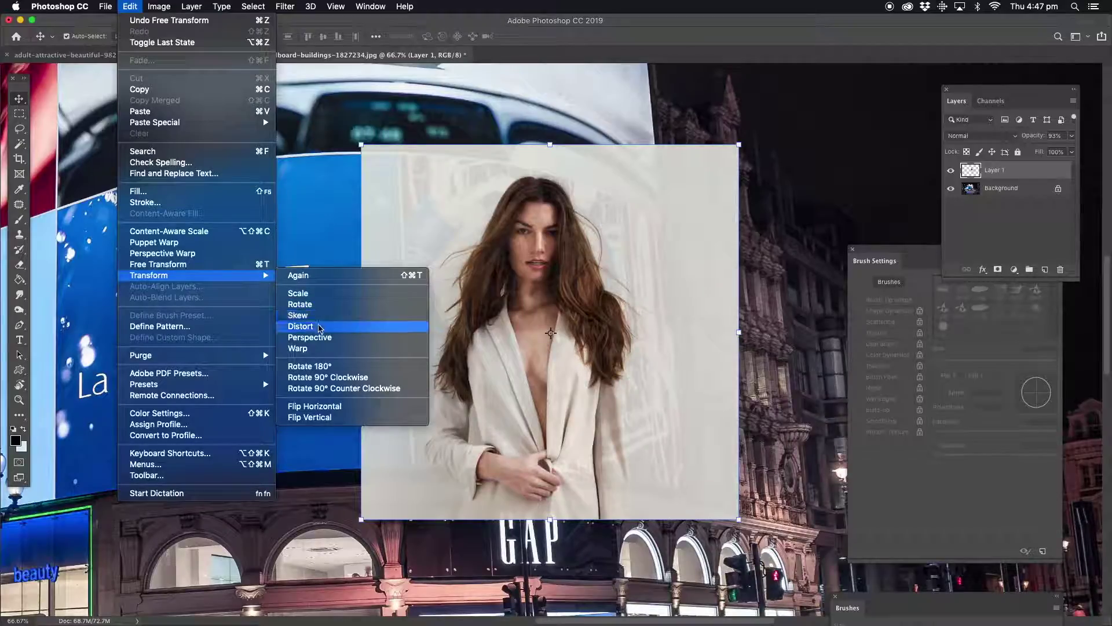
{"action": "left_click", "coordinate": [320, 328]}
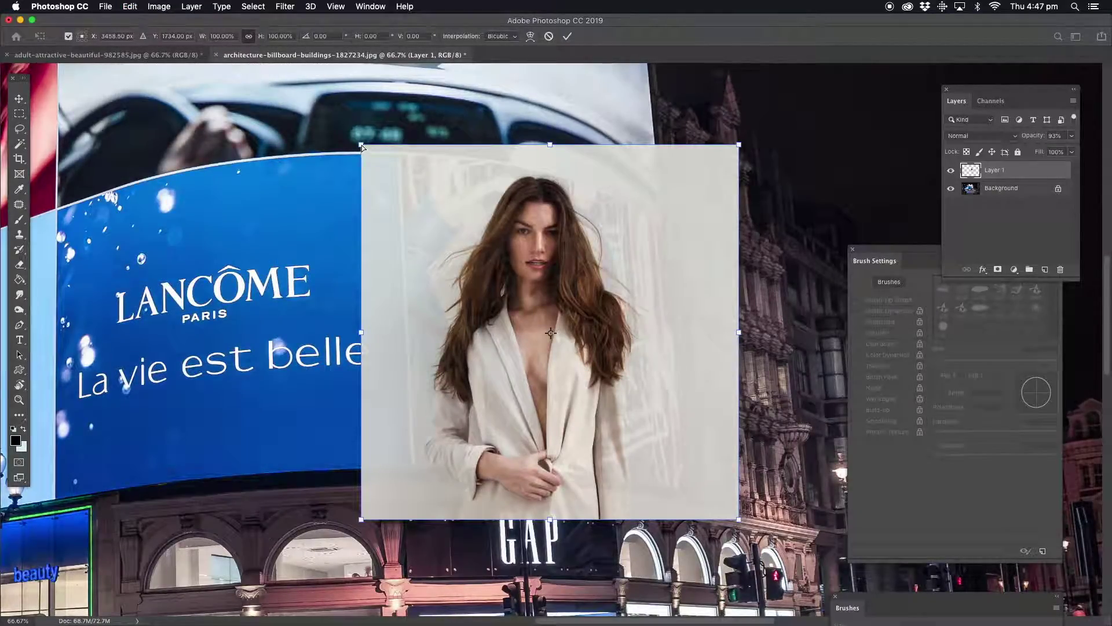
{"action": "left_click_drag", "start_coordinate": [362, 145], "coordinate": [391, 146]}
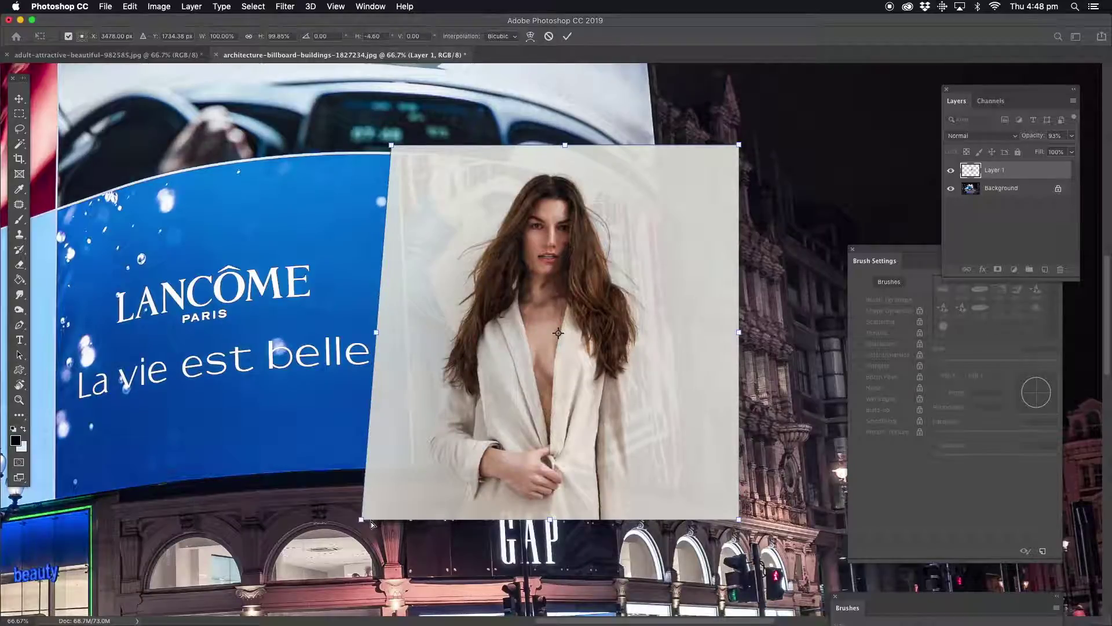
{"action": "left_click_drag", "start_coordinate": [361, 519], "coordinate": [407, 478]}
{"action": "left_click_drag", "start_coordinate": [739, 147], "coordinate": [693, 187]}
{"action": "left_click_drag", "start_coordinate": [679, 201], "coordinate": [671, 211]}
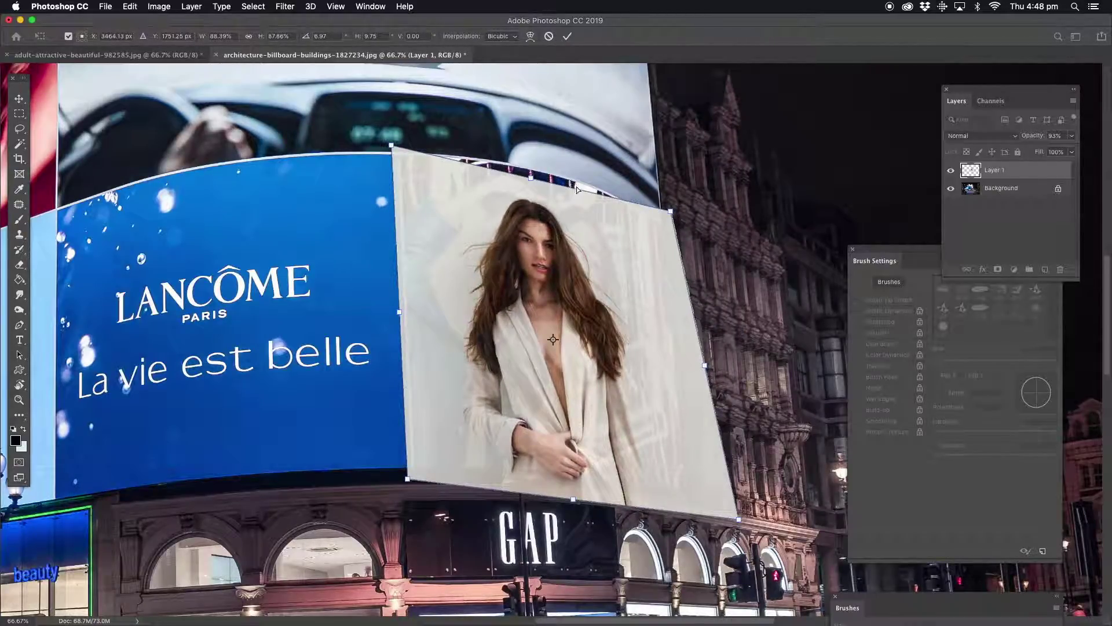
{"action": "left_click_drag", "start_coordinate": [738, 519], "coordinate": [694, 484]}
{"action": "left_click_drag", "start_coordinate": [534, 175], "coordinate": [531, 163]}
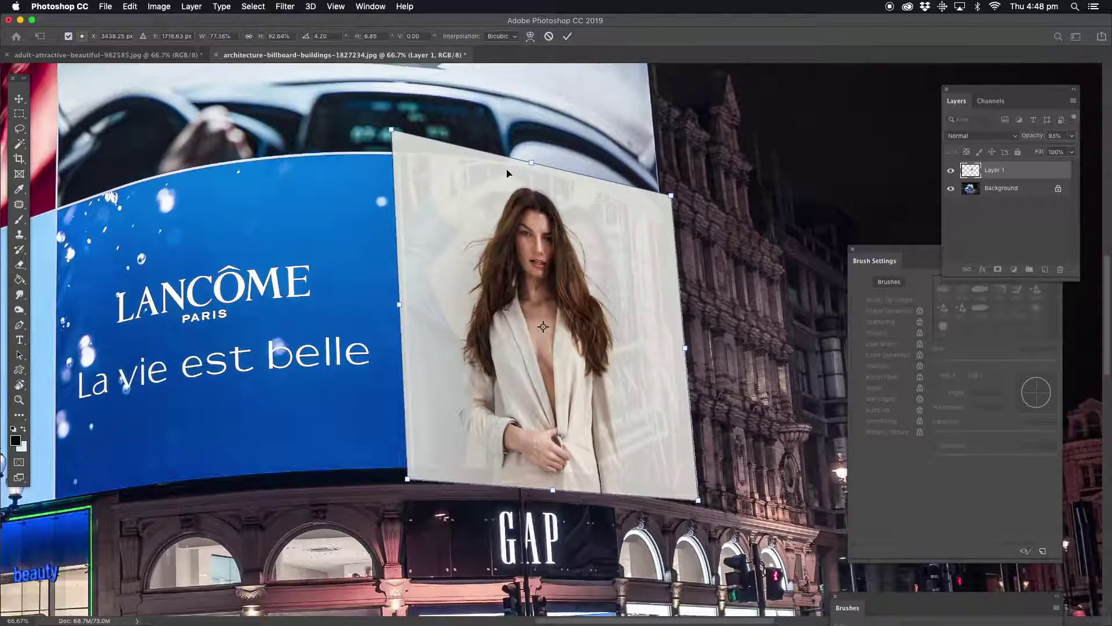
{"action": "left_click", "coordinate": [19, 128]}
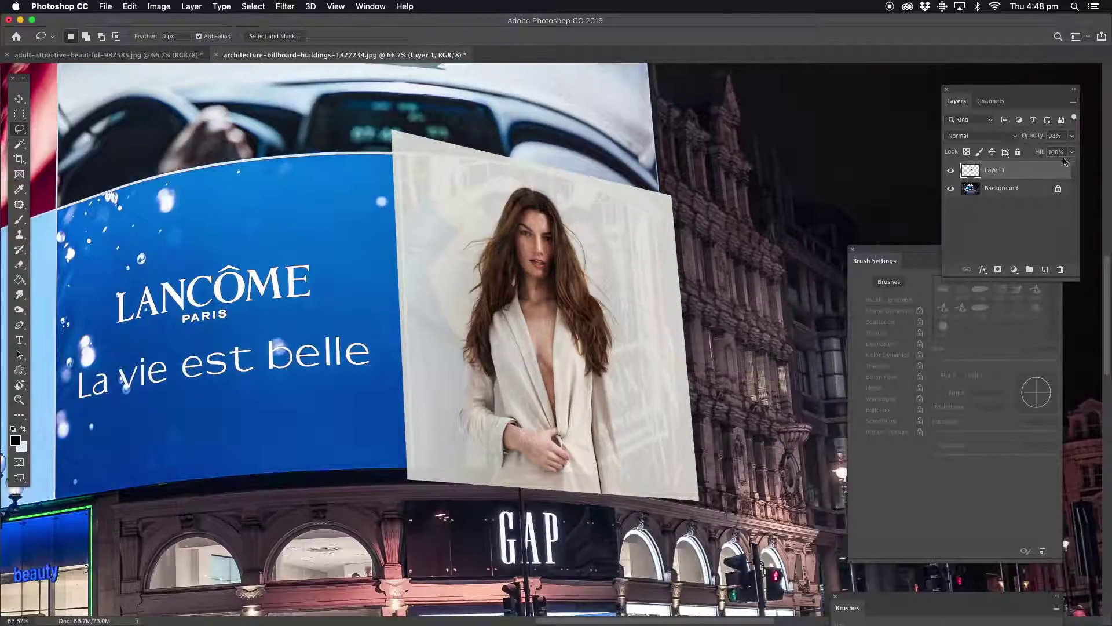
{"action": "left_click", "coordinate": [1072, 137]}
{"action": "left_click_drag", "start_coordinate": [1067, 150], "coordinate": [1076, 149]}
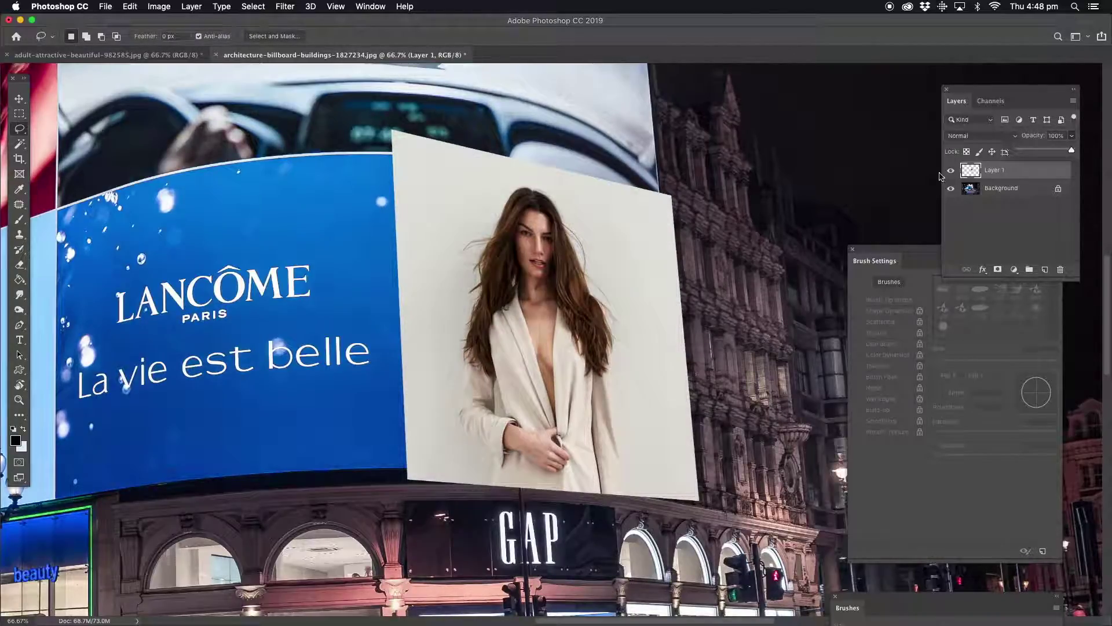
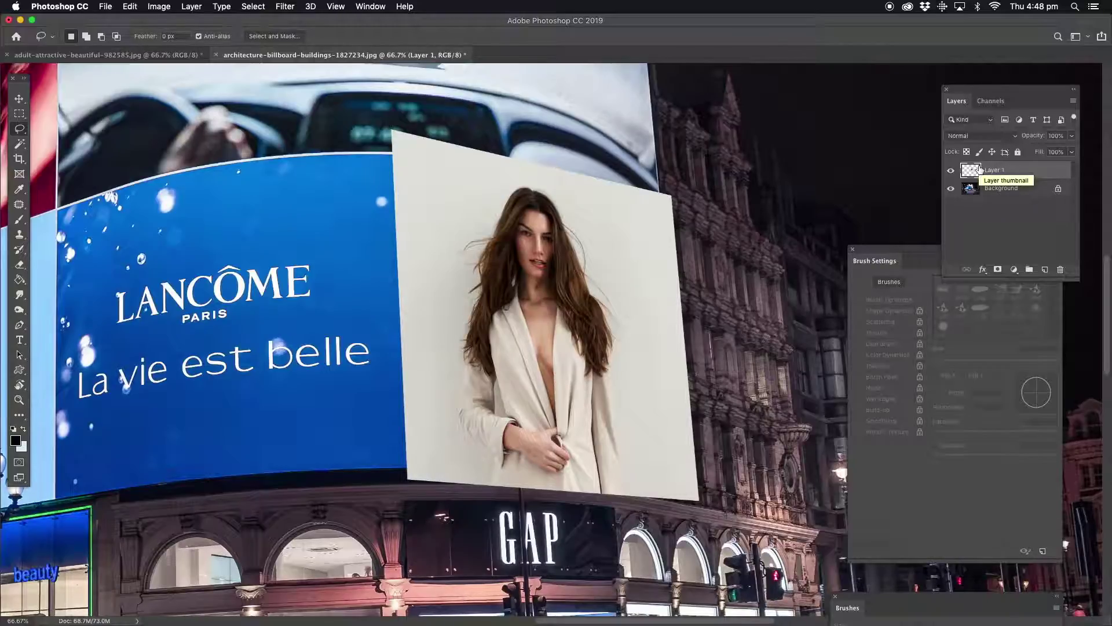
Warp the portrait so the woman bends slightly rightward with the billboard's curve, and compare the result with the layer hidden
{"action": "left_click", "coordinate": [131, 7]}
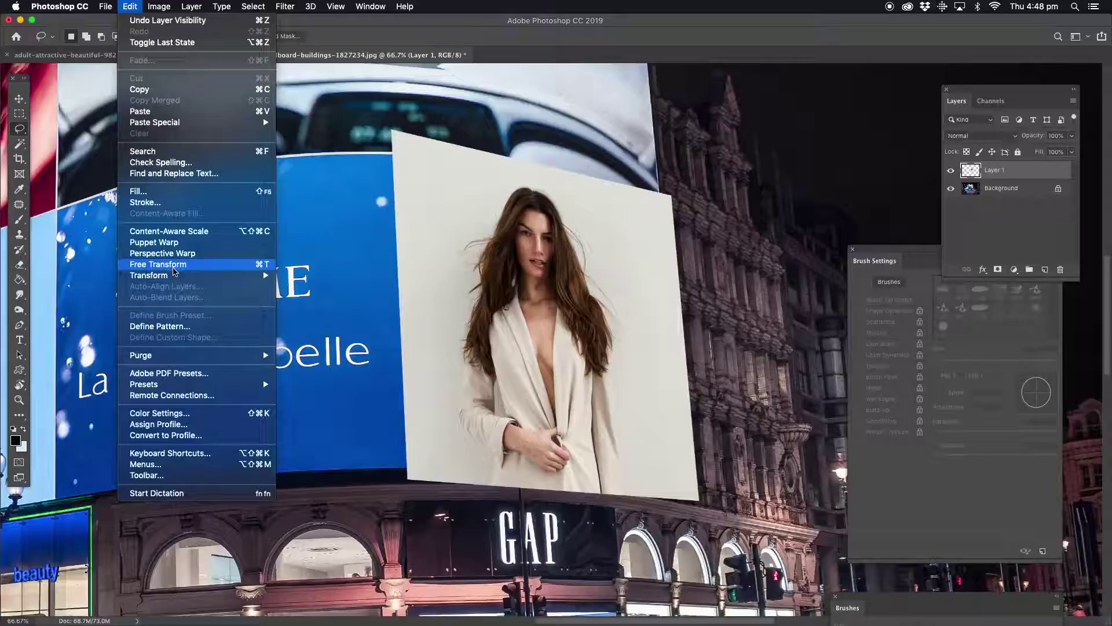
{"action": "mouse_move", "coordinate": [172, 280]}
{"action": "left_click", "coordinate": [301, 348]}
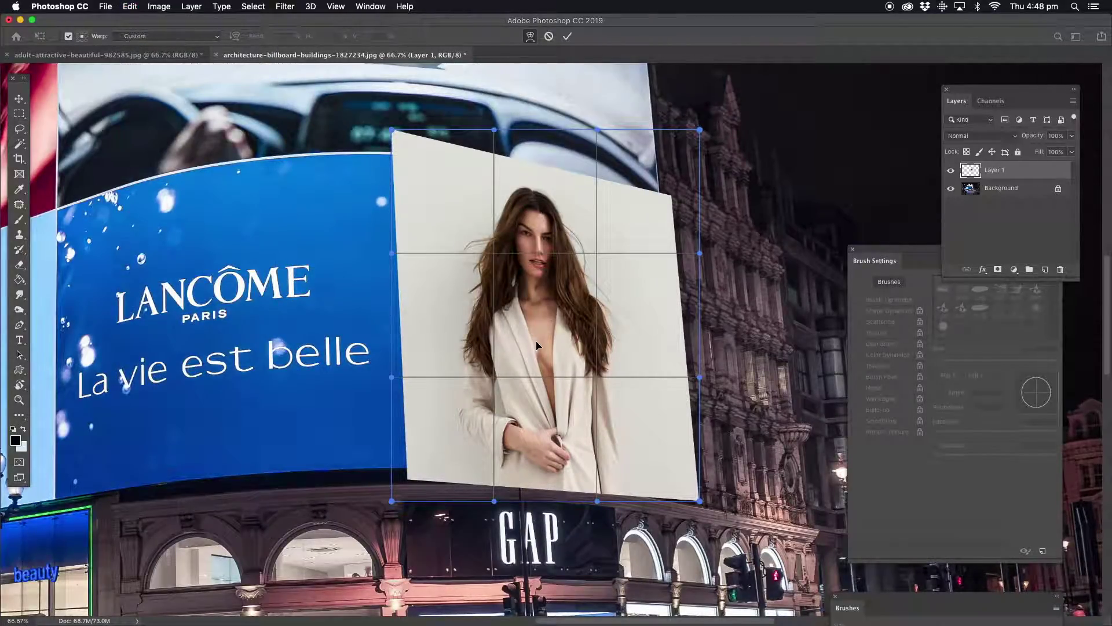
{"action": "mouse_move", "coordinate": [540, 338]}
{"action": "left_mouse_down"}
{"action": "mouse_move", "coordinate": [549, 343]}
{"action": "mouse_move", "coordinate": [547, 327]}
{"action": "left_mouse_up"}
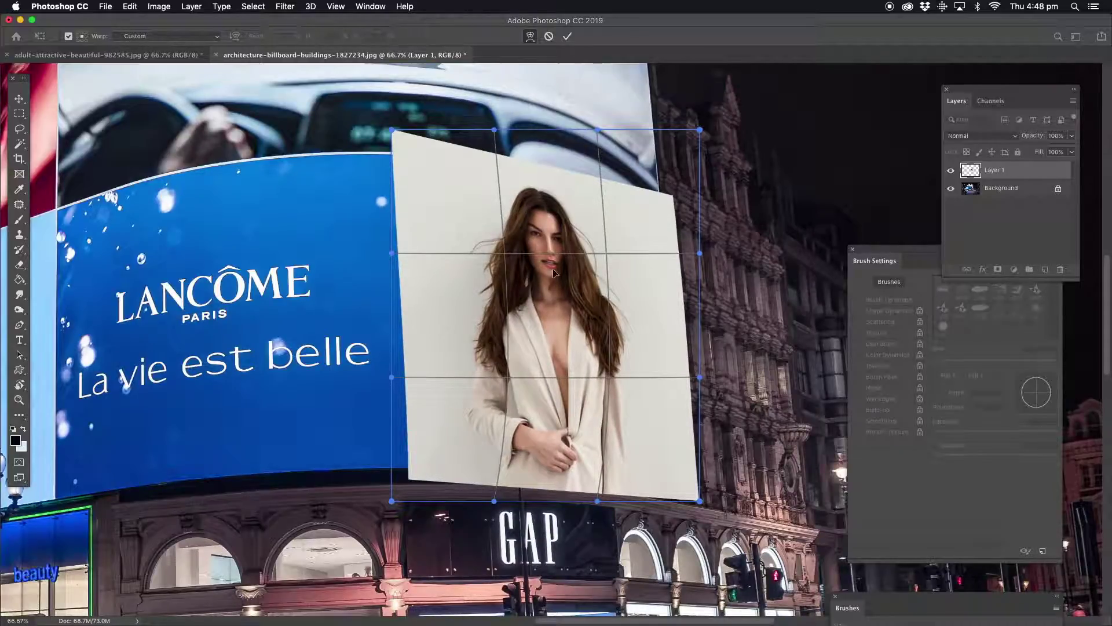
{"action": "left_click_drag", "start_coordinate": [556, 266], "coordinate": [555, 264]}
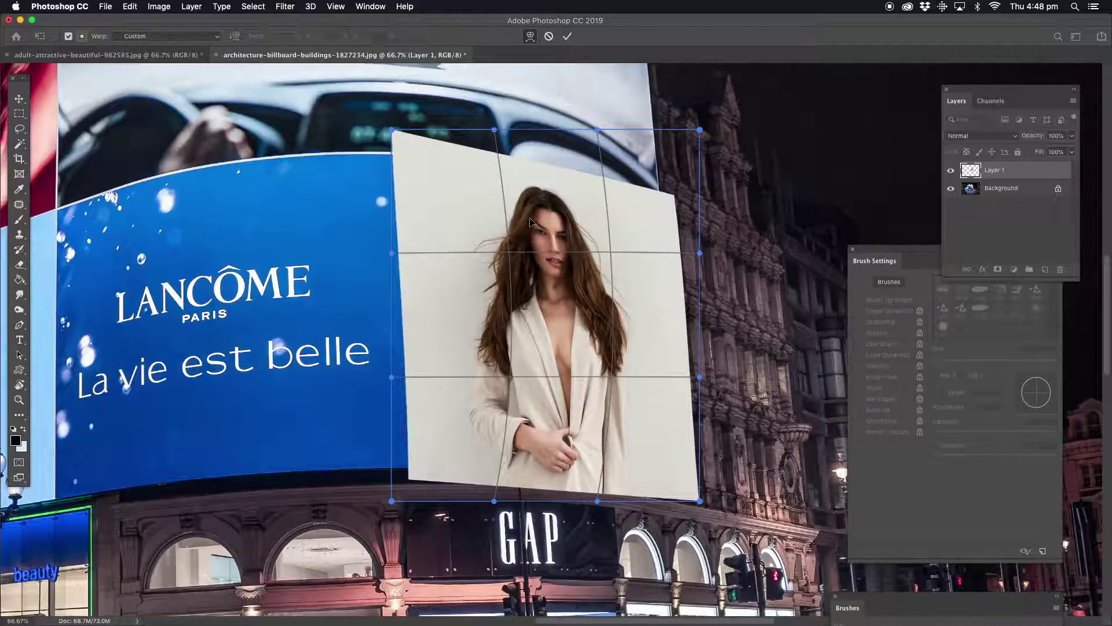
{"action": "left_click_drag", "start_coordinate": [546, 375], "coordinate": [551, 372]}
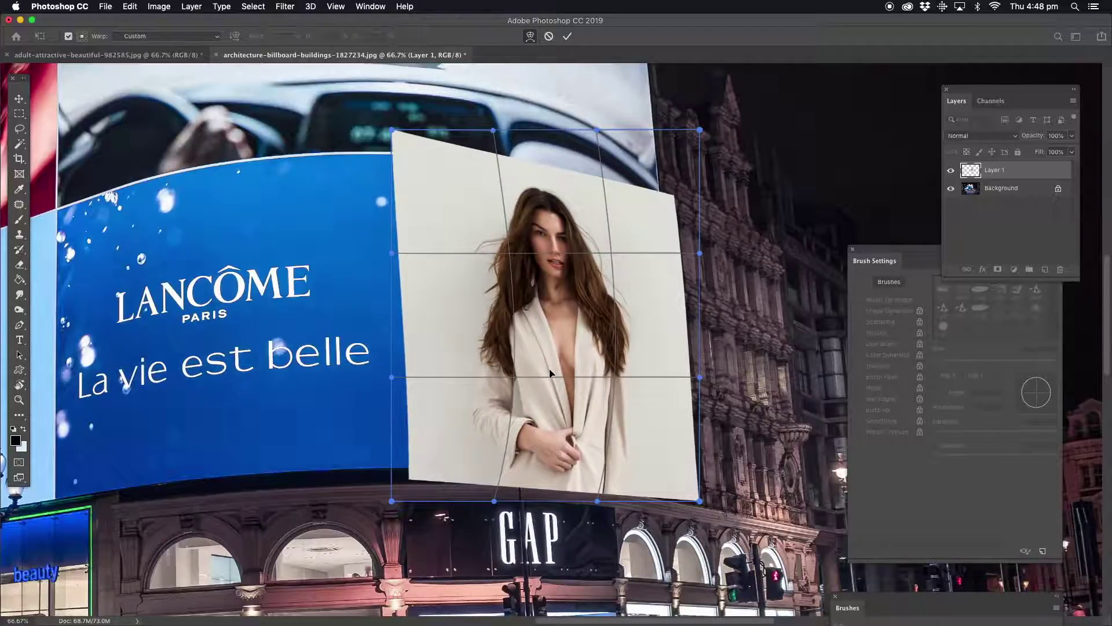
{"action": "left_click_drag", "start_coordinate": [537, 449], "coordinate": [572, 432]}
{"action": "left_click_drag", "start_coordinate": [591, 314], "coordinate": [594, 315]}
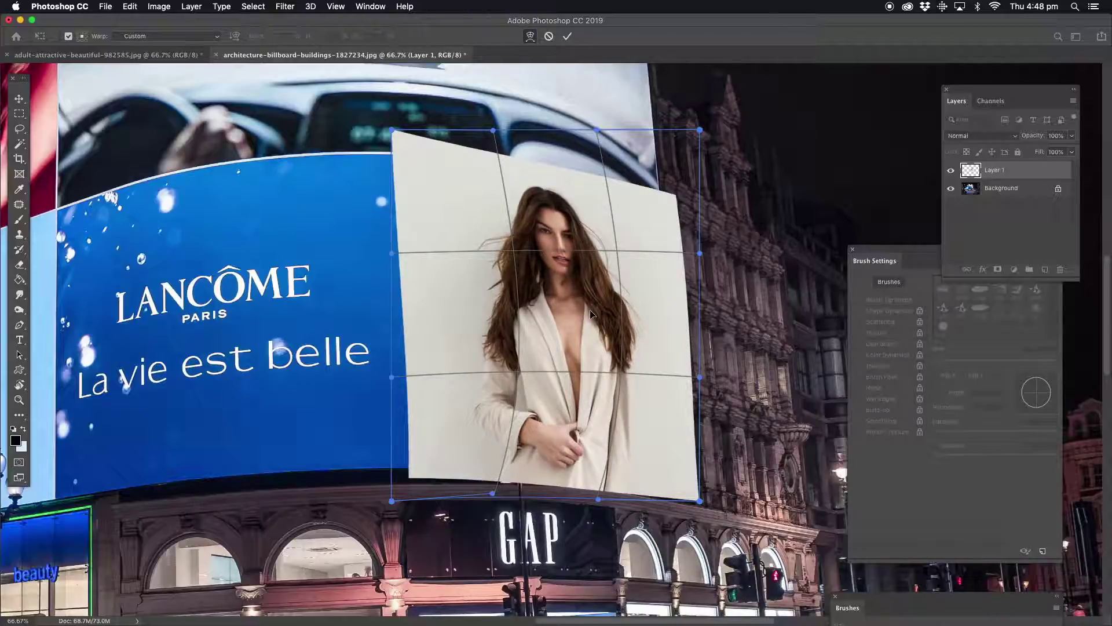
{"action": "left_click_drag", "start_coordinate": [570, 235], "coordinate": [529, 228]}
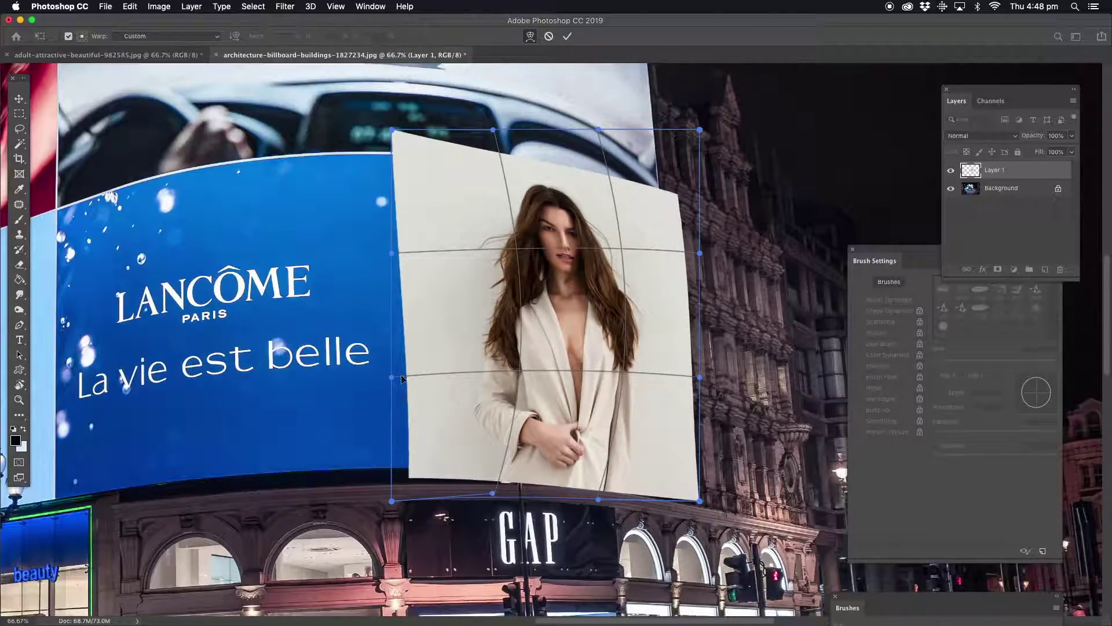
{"action": "left_click", "coordinate": [19, 128]}
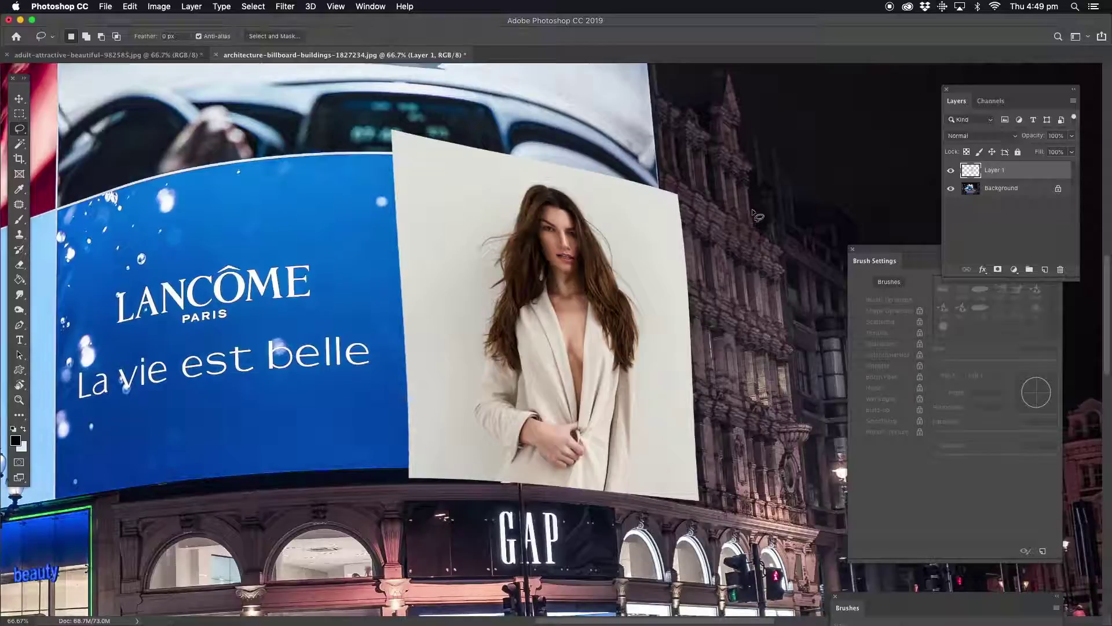
{"action": "left_click", "coordinate": [951, 171]}
{"action": "left_click", "coordinate": [951, 171]}
Lower the portrait layer's opacity to 51% and trace the couple's panel's curved upper edge with a Pen tool path
{"action": "left_click_drag", "start_coordinate": [19, 327], "coordinate": [56, 328]}
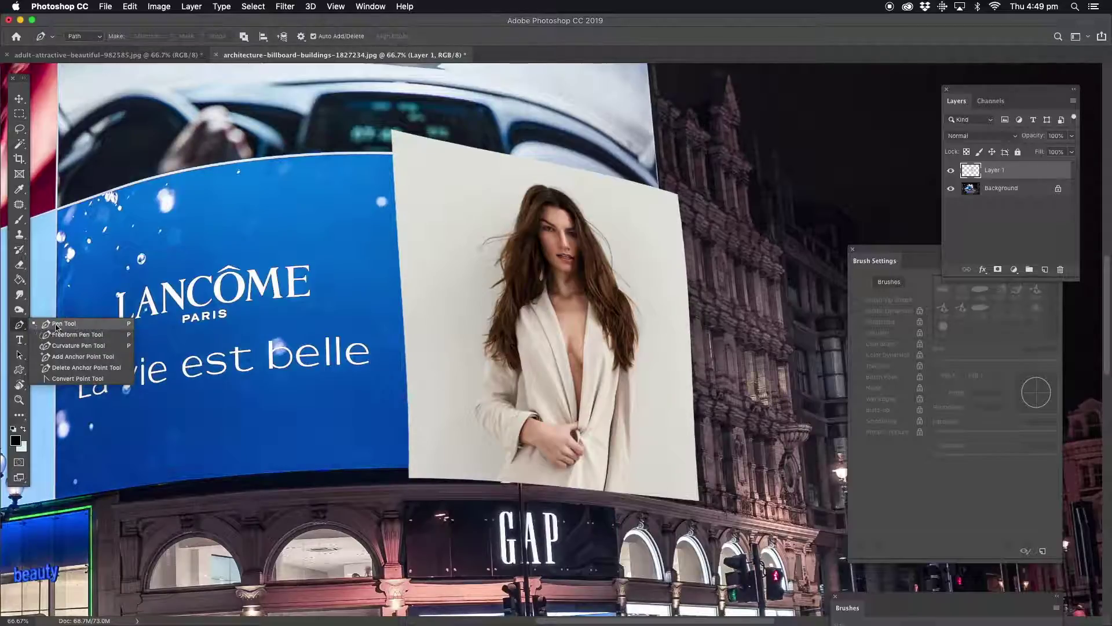
{"action": "left_click", "coordinate": [63, 325]}
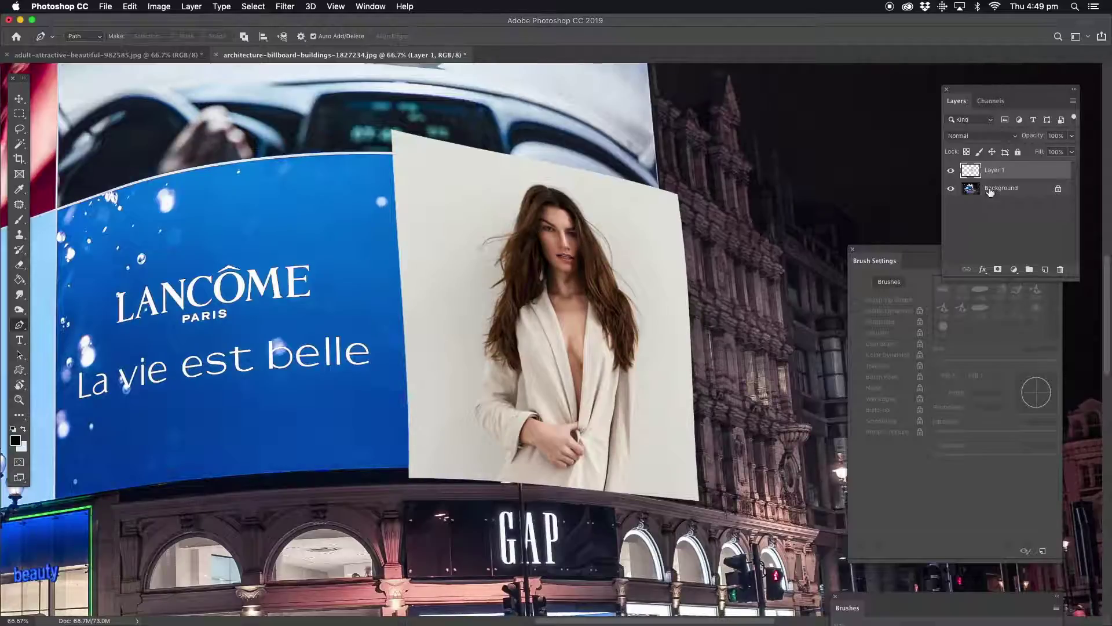
{"action": "left_click", "coordinate": [1072, 136]}
{"action": "left_click_drag", "start_coordinate": [1073, 152], "coordinate": [1045, 151]}
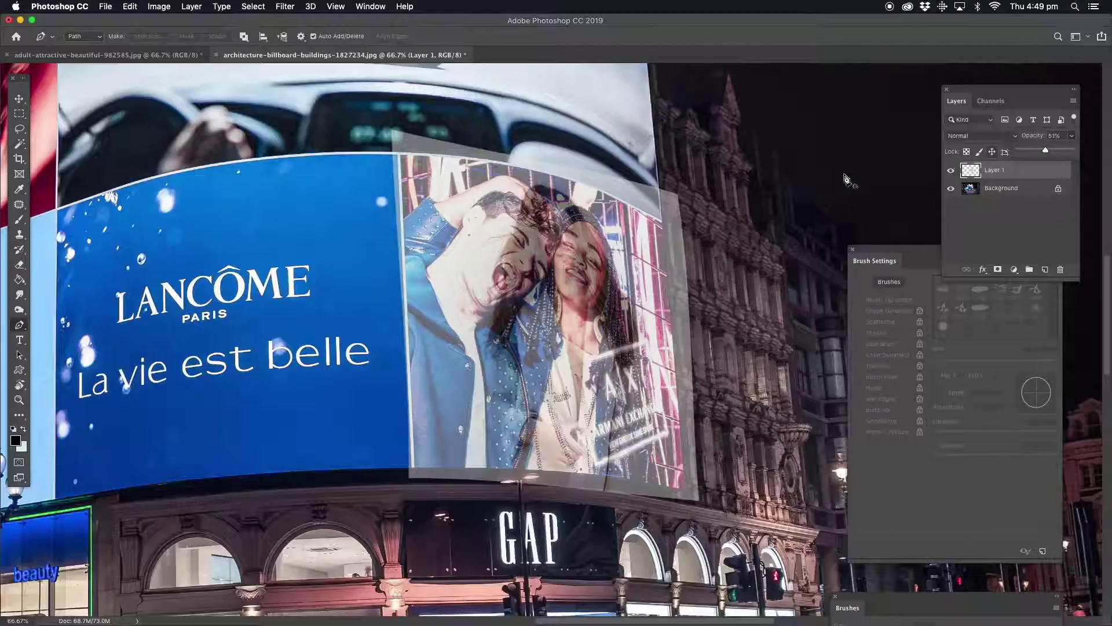
{"action": "left_click", "coordinate": [405, 155]}
{"action": "left_click", "coordinate": [401, 154]}
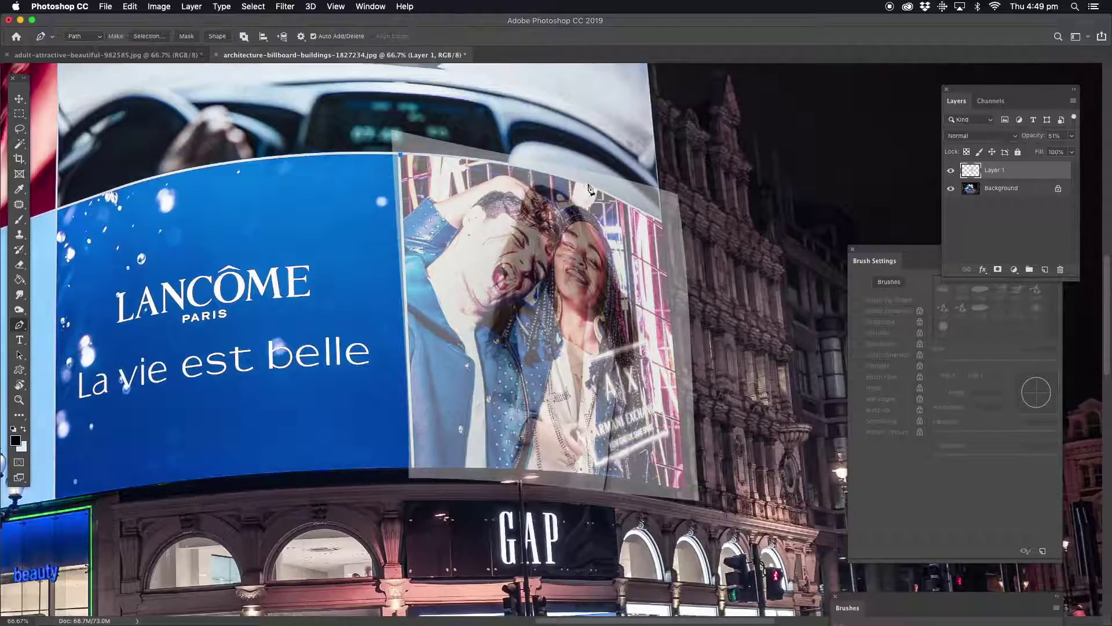
{"action": "left_click", "coordinate": [663, 226]}
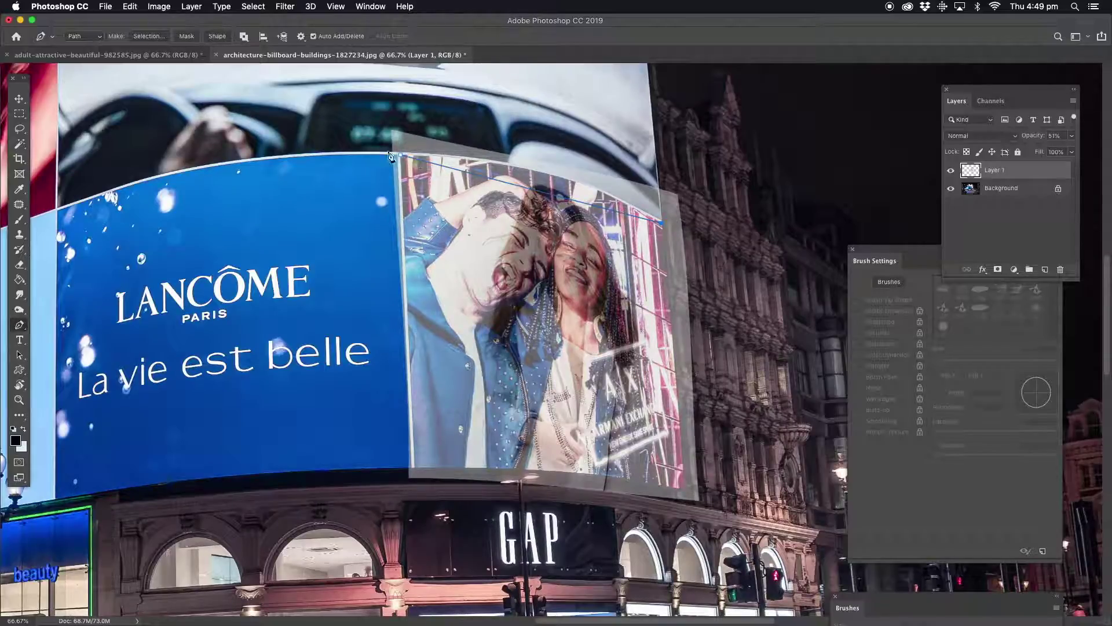
{"action": "left_click", "coordinate": [550, 197]}
{"action": "left_click_drag", "start_coordinate": [551, 198], "coordinate": [551, 179]}
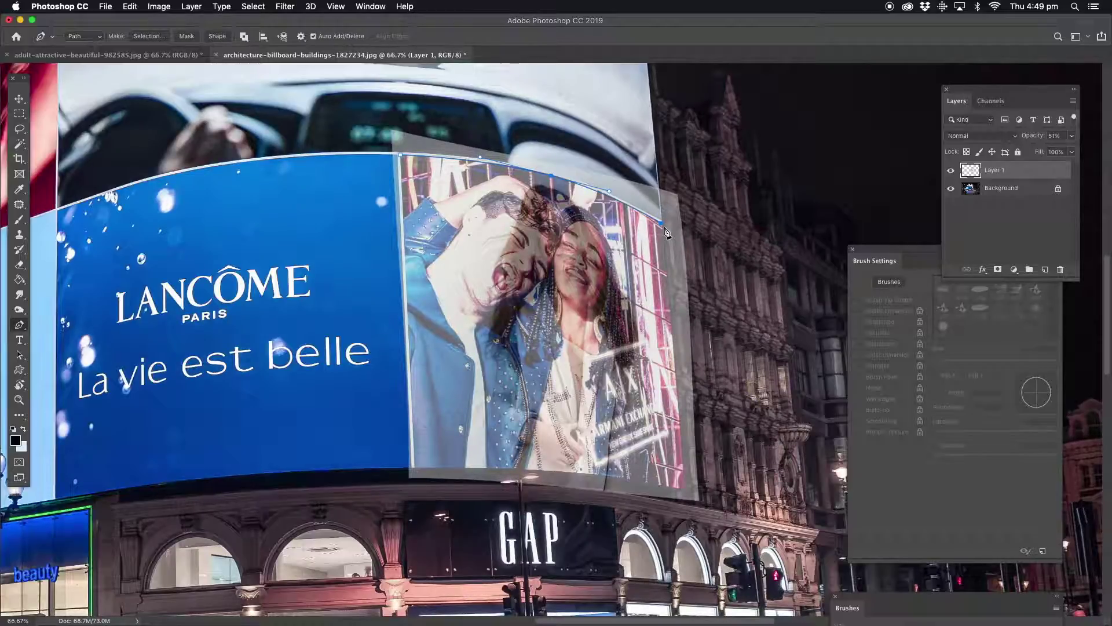
Continue the path down the panel's right side and along its curved lower edge, closing it at the upper-left corner
{"action": "left_click", "coordinate": [683, 490]}
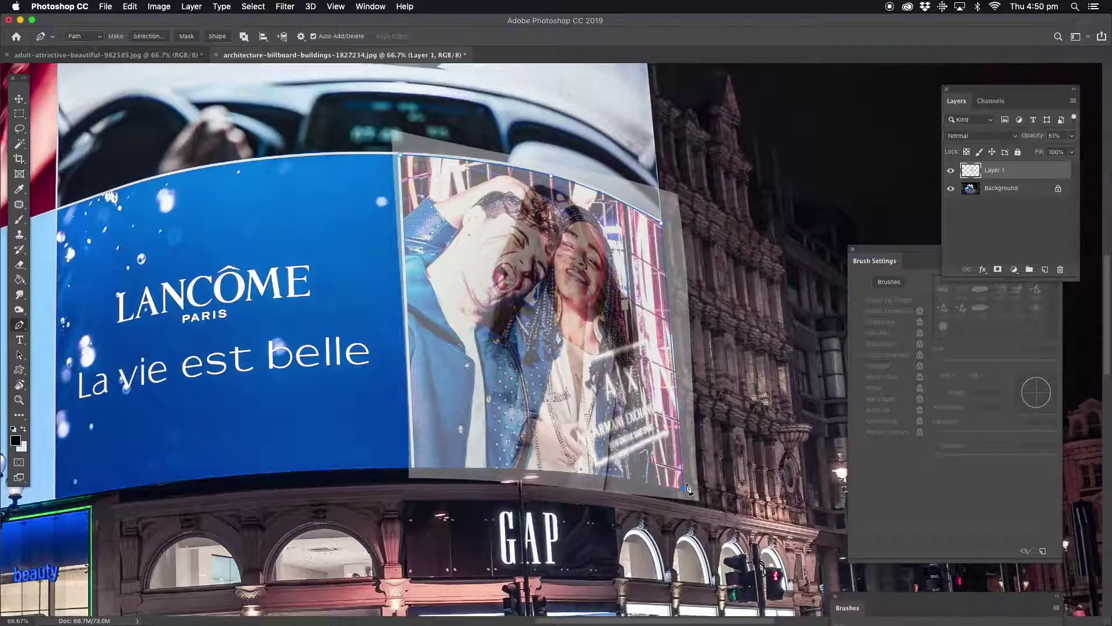
{"action": "key", "text": "super+z"}
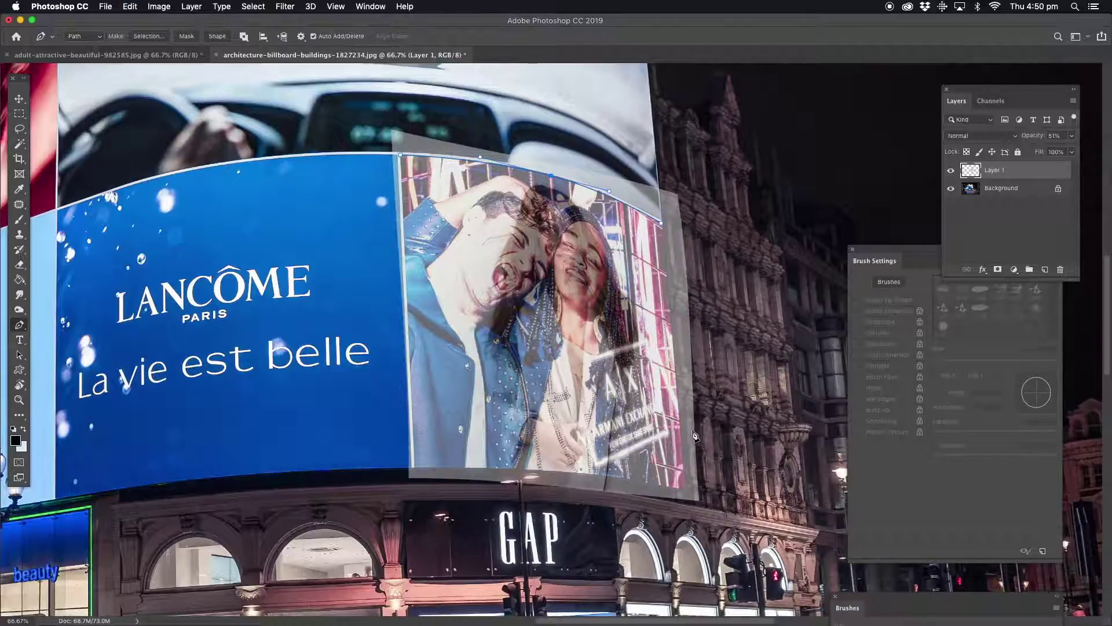
{"action": "left_click", "coordinate": [686, 490]}
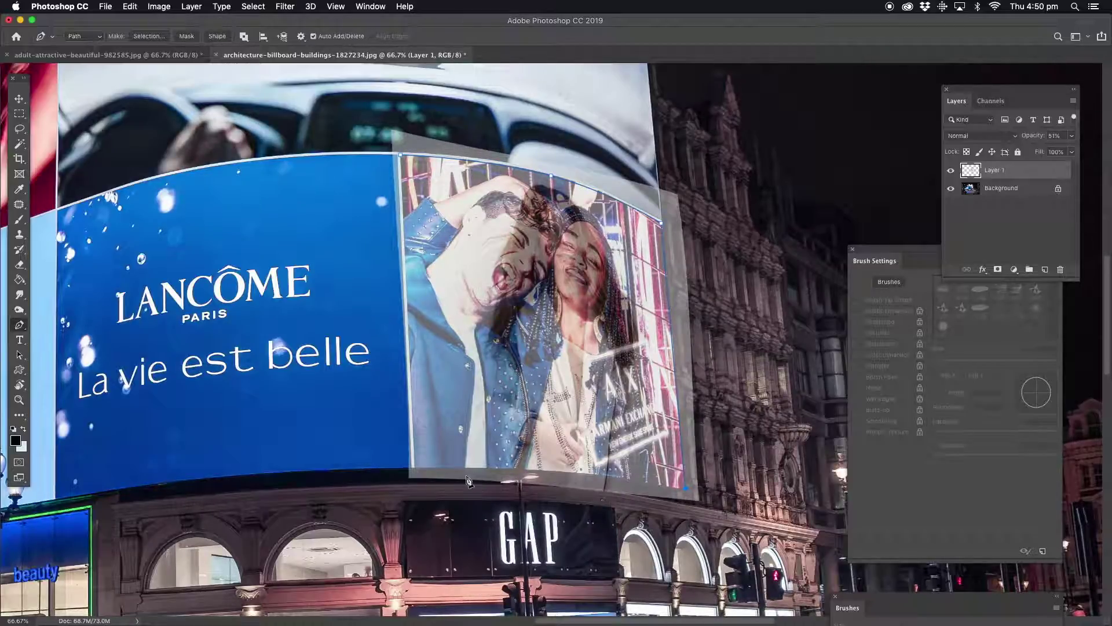
{"action": "left_click", "coordinate": [412, 466]}
{"action": "left_click", "coordinate": [568, 479]}
{"action": "left_click_drag", "start_coordinate": [569, 480], "coordinate": [568, 471]}
{"action": "left_click", "coordinate": [686, 489]}
{"action": "left_click", "coordinate": [401, 156]}
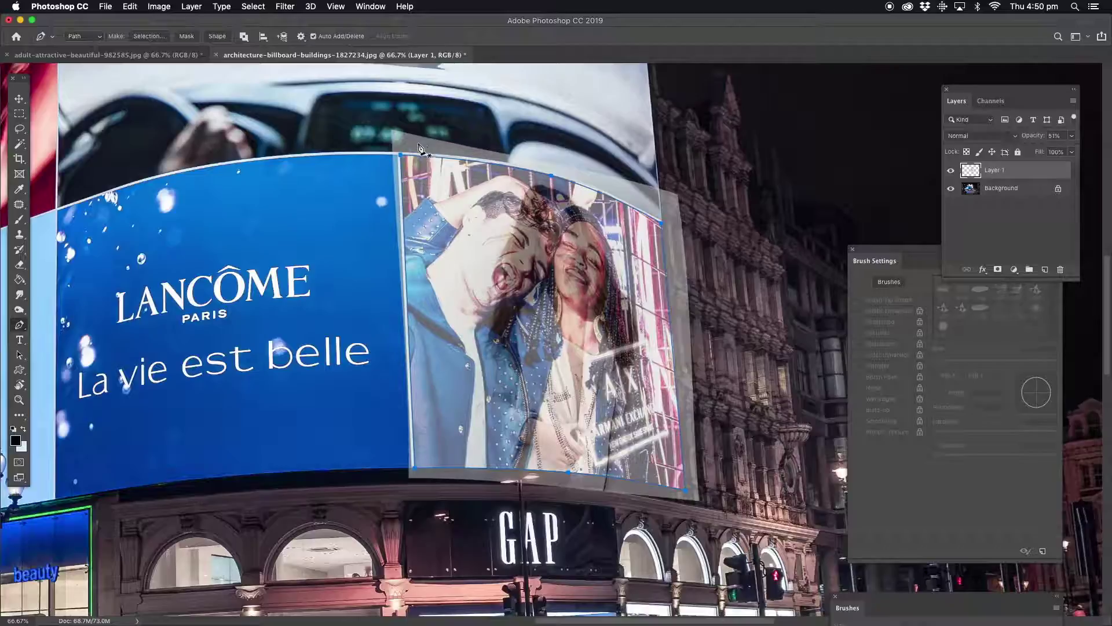
Convert the closed panel path into a new anti-aliased selection with a feather radius of 0 pixels
{"action": "right_click", "coordinate": [400, 158]}
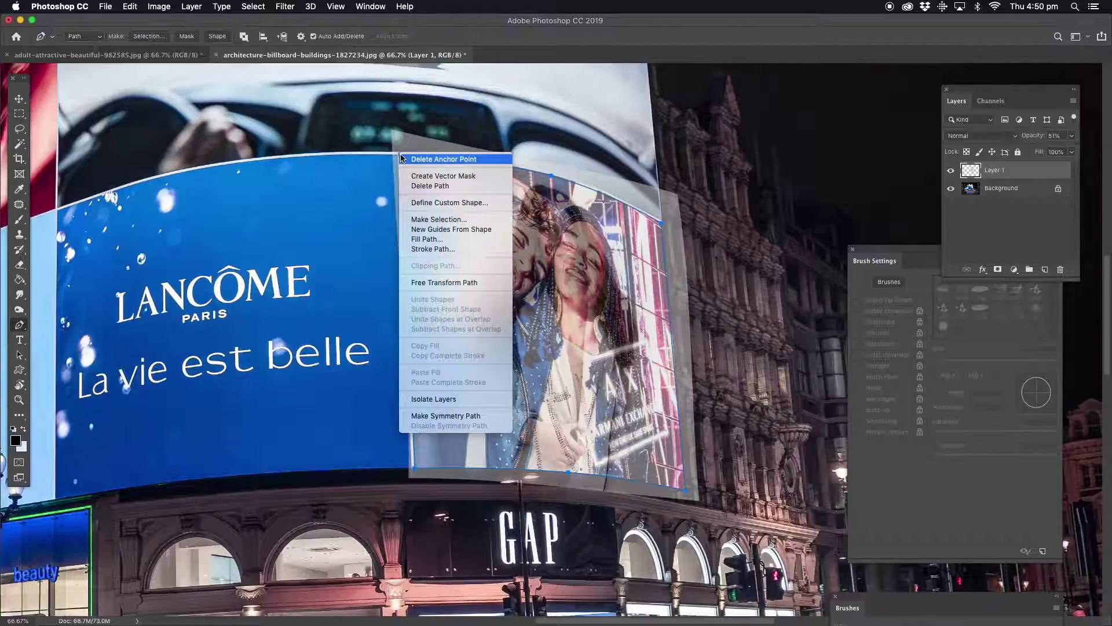
{"action": "left_click", "coordinate": [457, 220]}
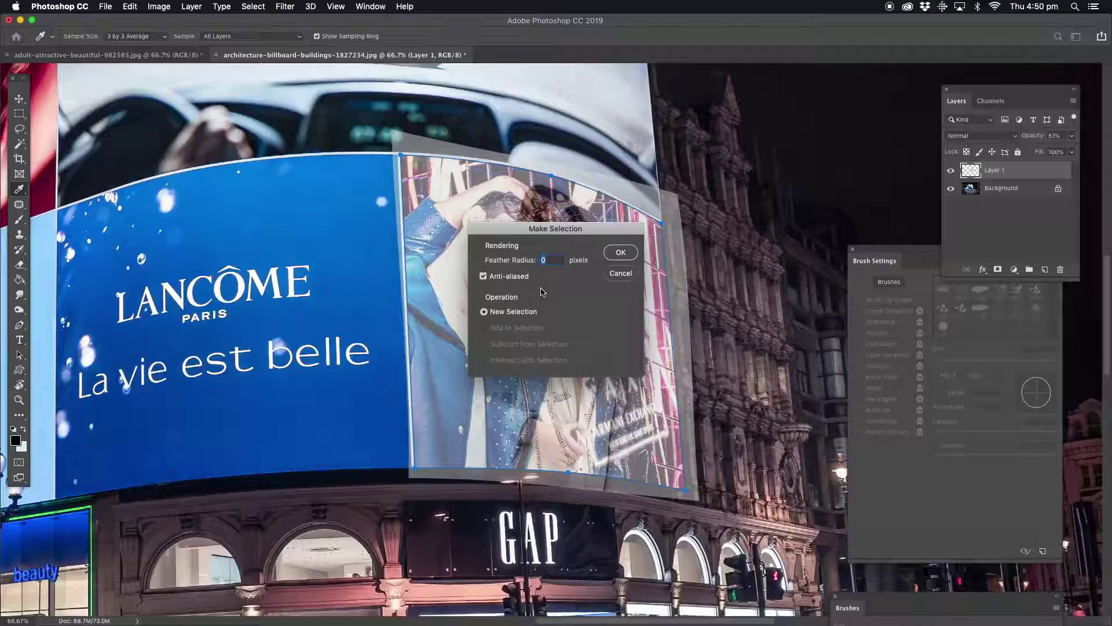
{"action": "key", "text": "Return"}
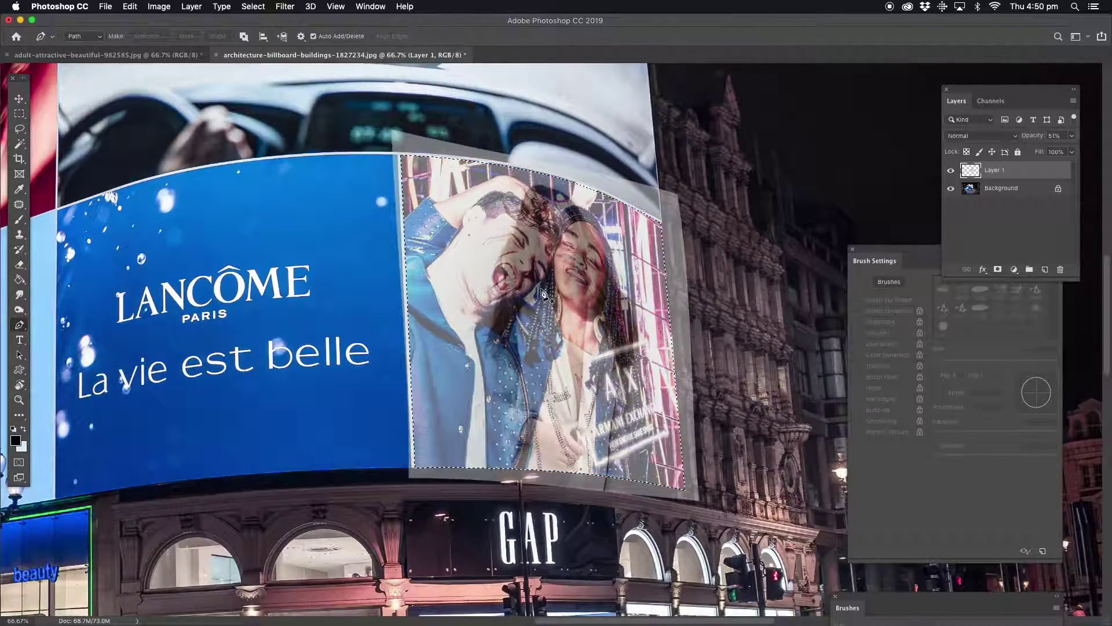
Mask the portrait layer with the panel selection and restore the layer's opacity to 100%
{"action": "left_click", "coordinate": [998, 270]}
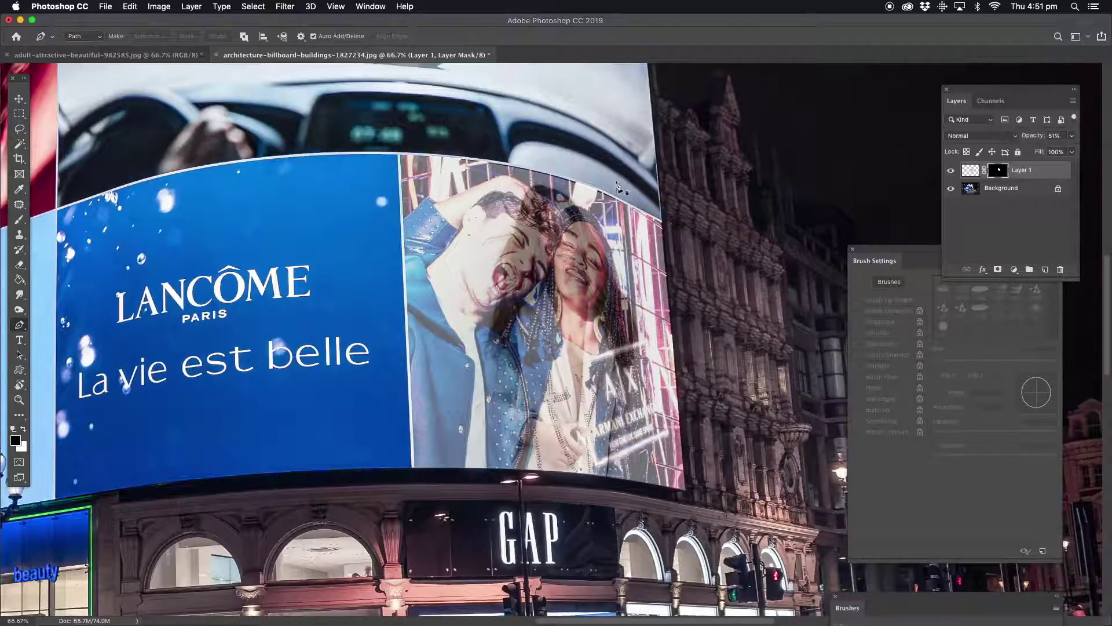
{"action": "left_click", "coordinate": [1072, 141]}
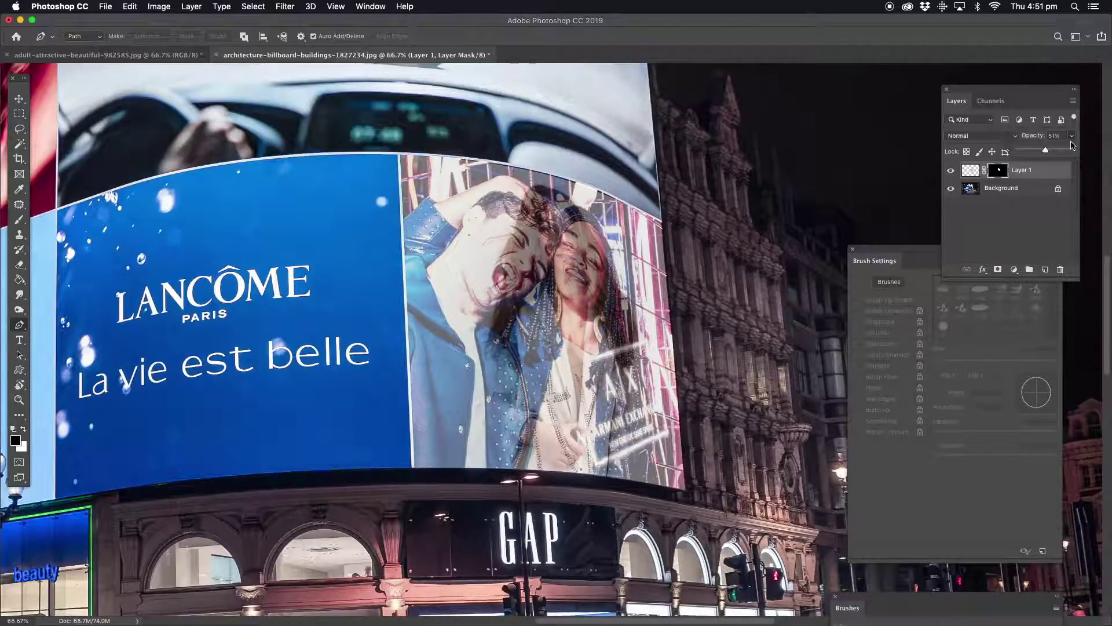
{"action": "left_click_drag", "start_coordinate": [1043, 150], "coordinate": [1083, 150]}
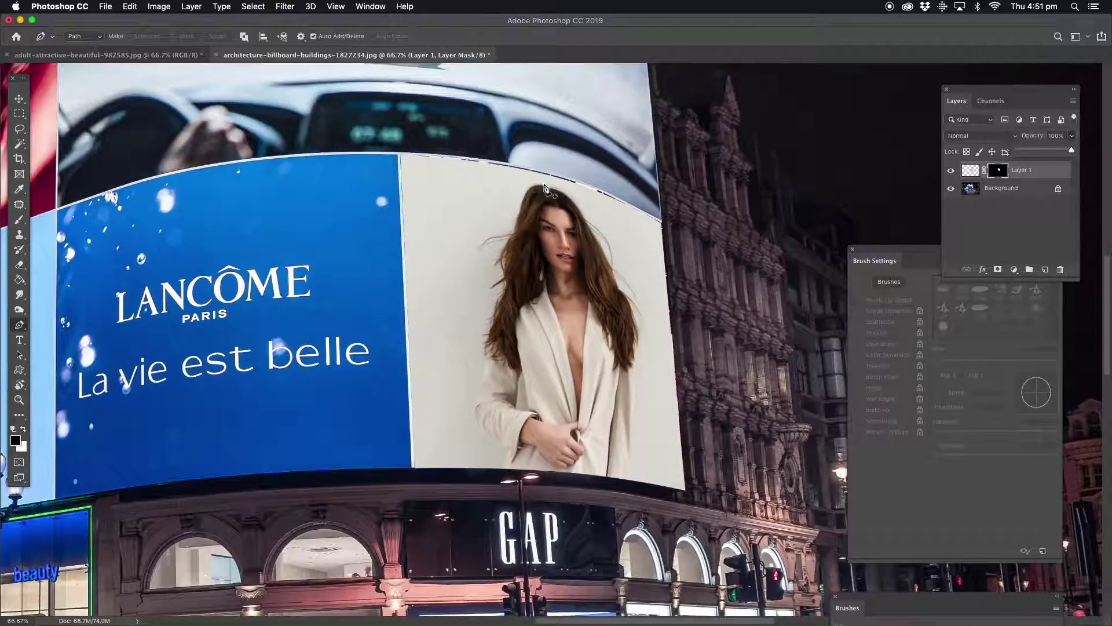
Scale the masked portrait up proportionally to about 100.78% from its upper edge to cover the gap along the panel's curved top
{"action": "left_click", "coordinate": [19, 99]}
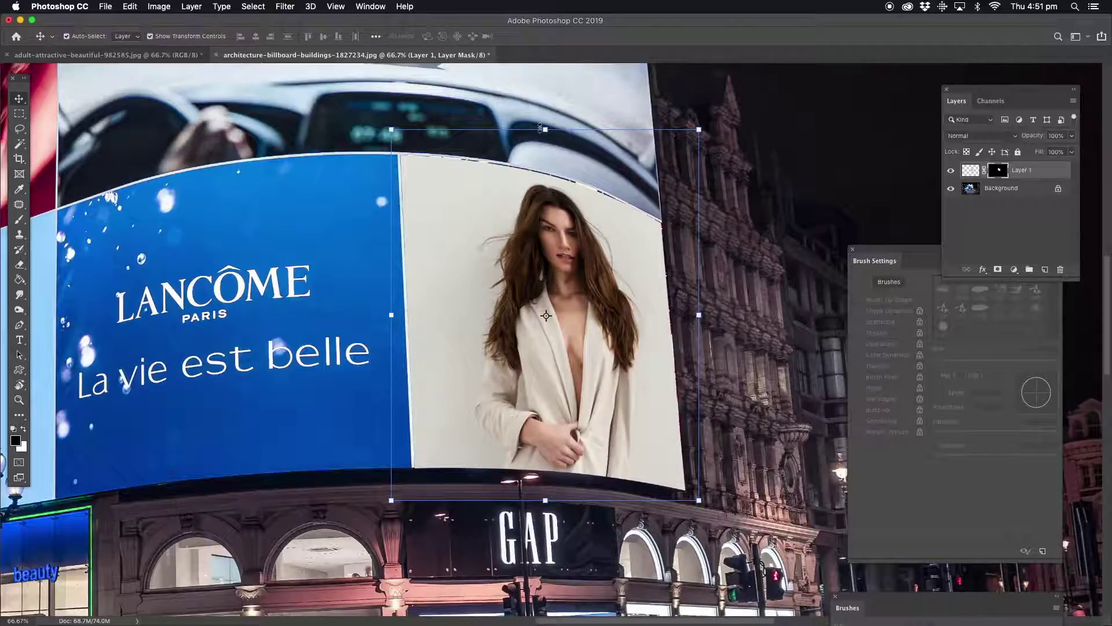
{"action": "left_click_drag", "start_coordinate": [19, 99], "coordinate": [79, 100]}
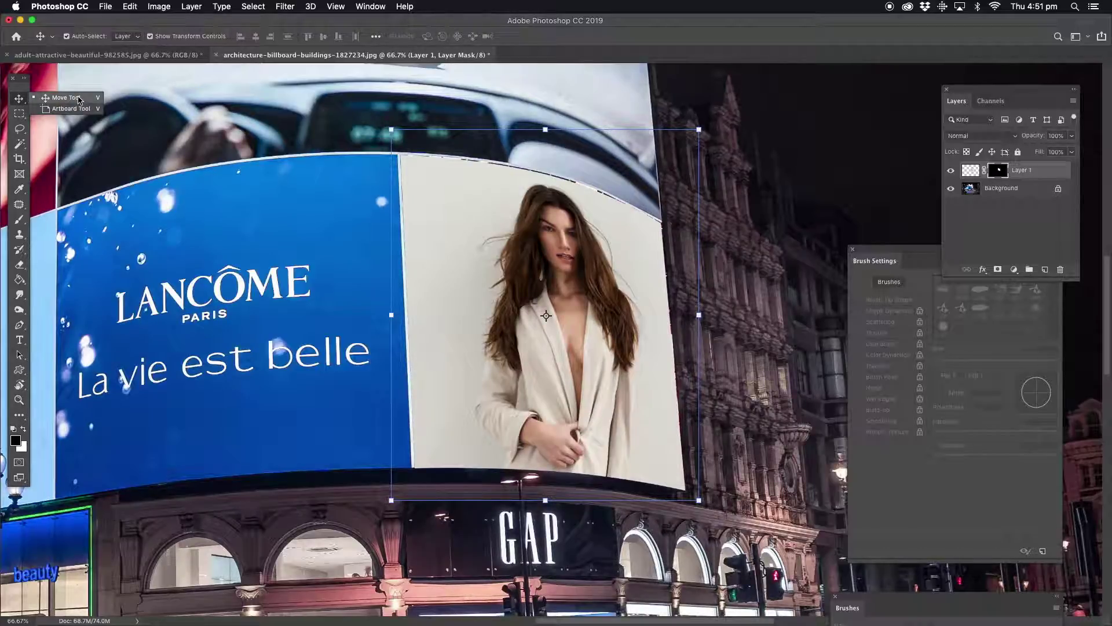
{"action": "left_click", "coordinate": [79, 100]}
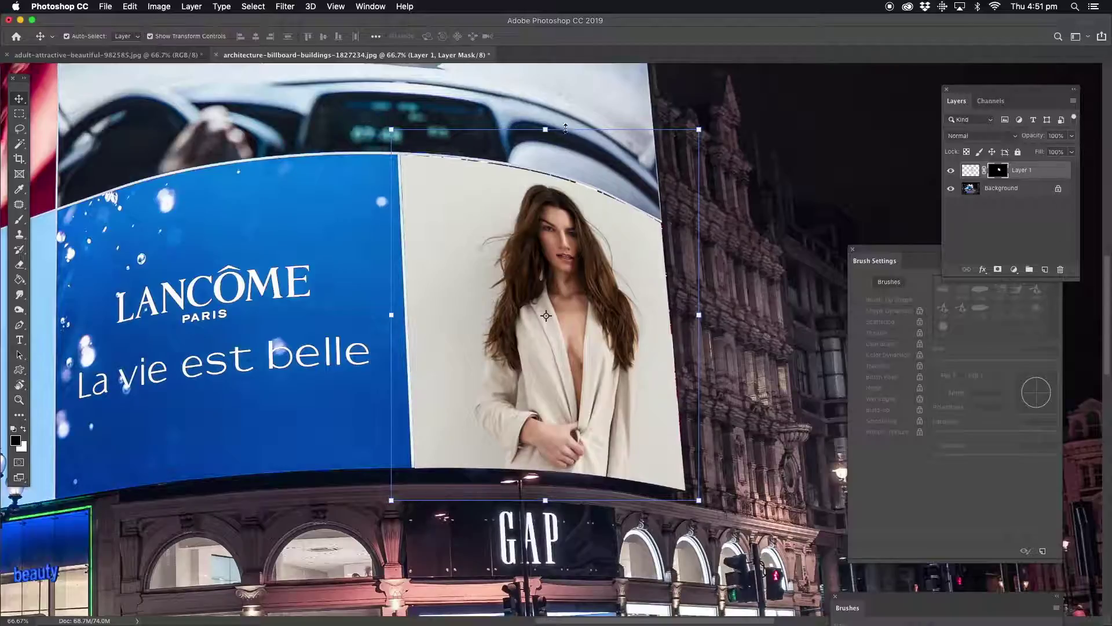
{"action": "left_click_drag", "start_coordinate": [546, 129], "coordinate": [546, 131]}
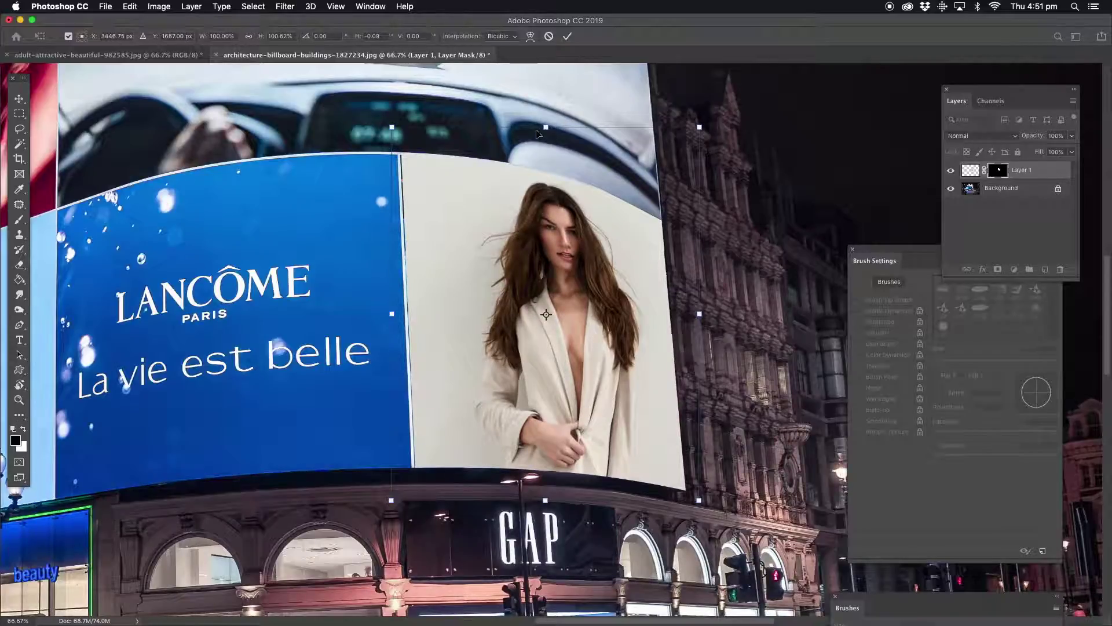
{"action": "key", "text": "super+z"}
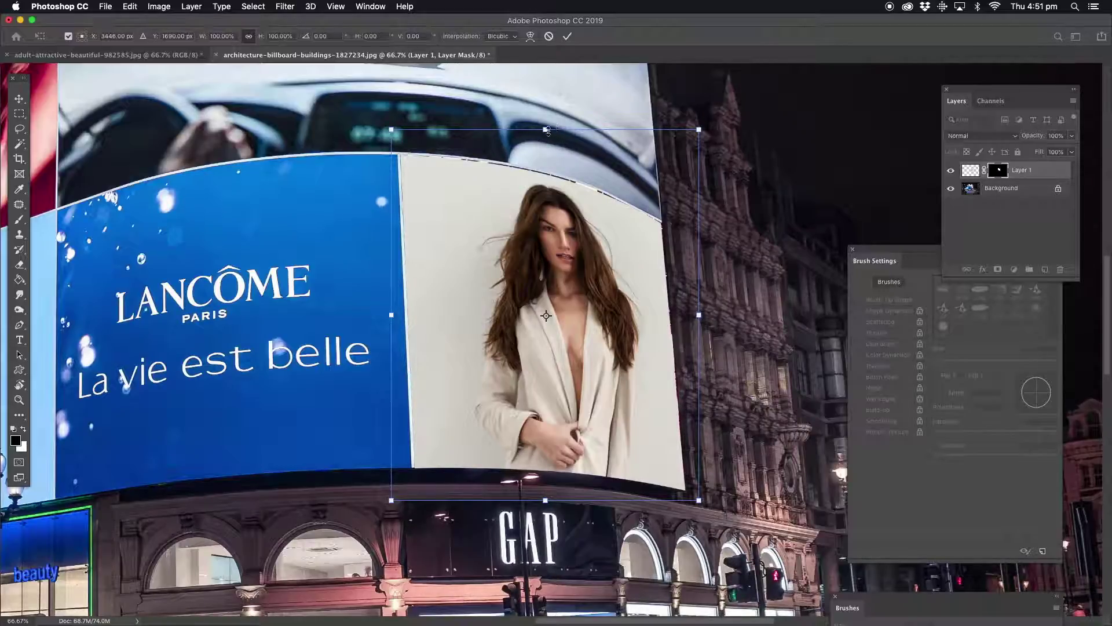
{"action": "left_click_drag", "start_coordinate": [545, 130], "coordinate": [547, 127]}
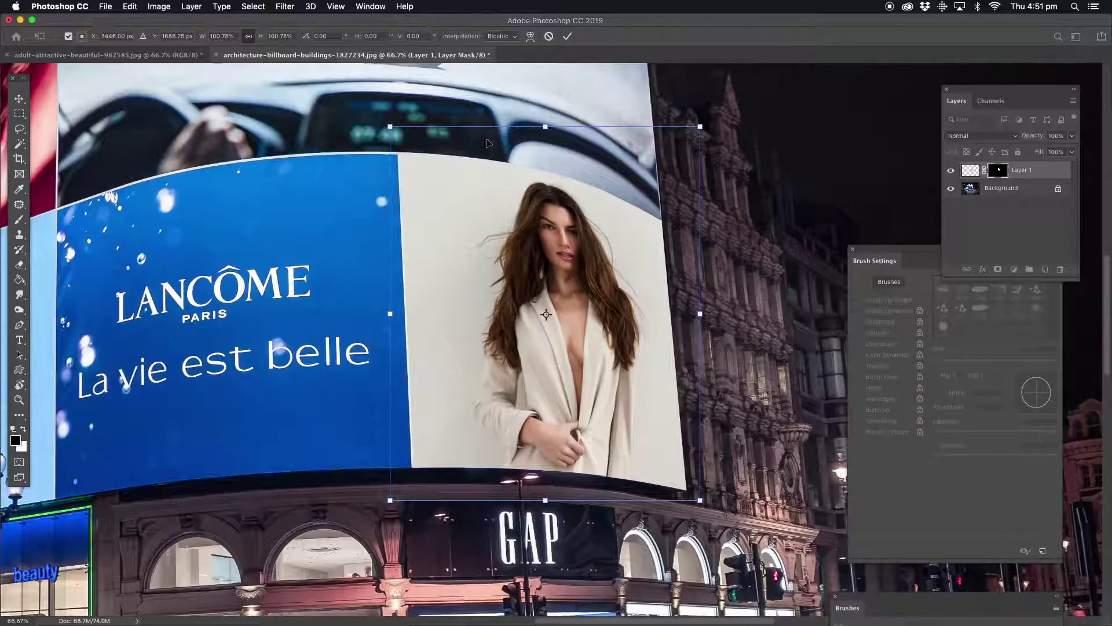
{"action": "left_click", "coordinate": [19, 128]}
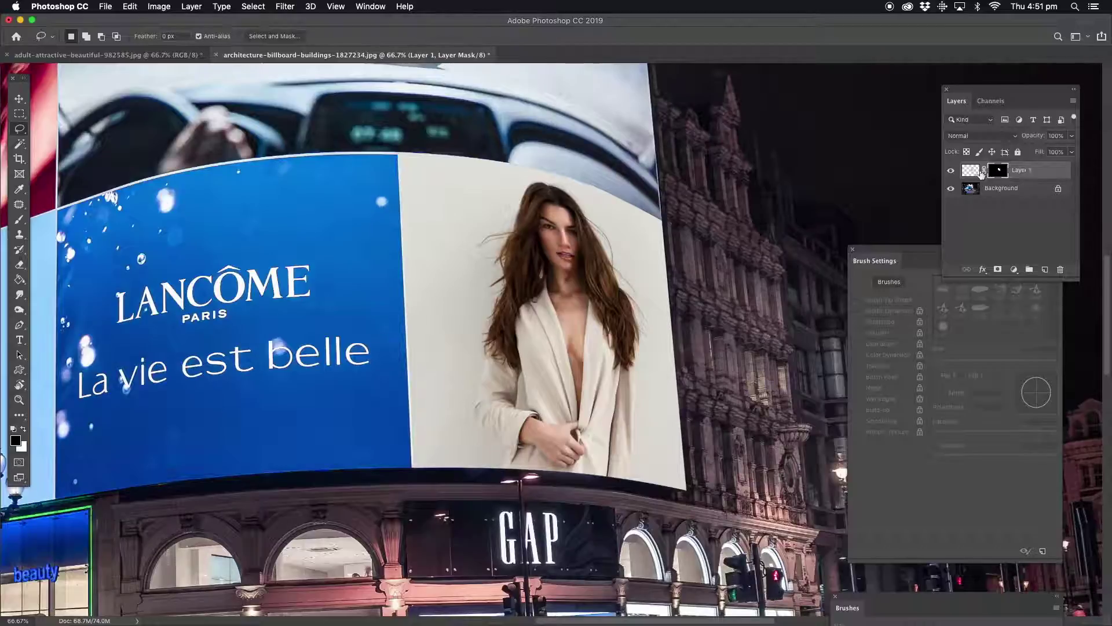
Convert the masked portrait layer to a smart object and rasterize it into a plain, cropped layer
{"action": "left_click", "coordinate": [20, 400]}
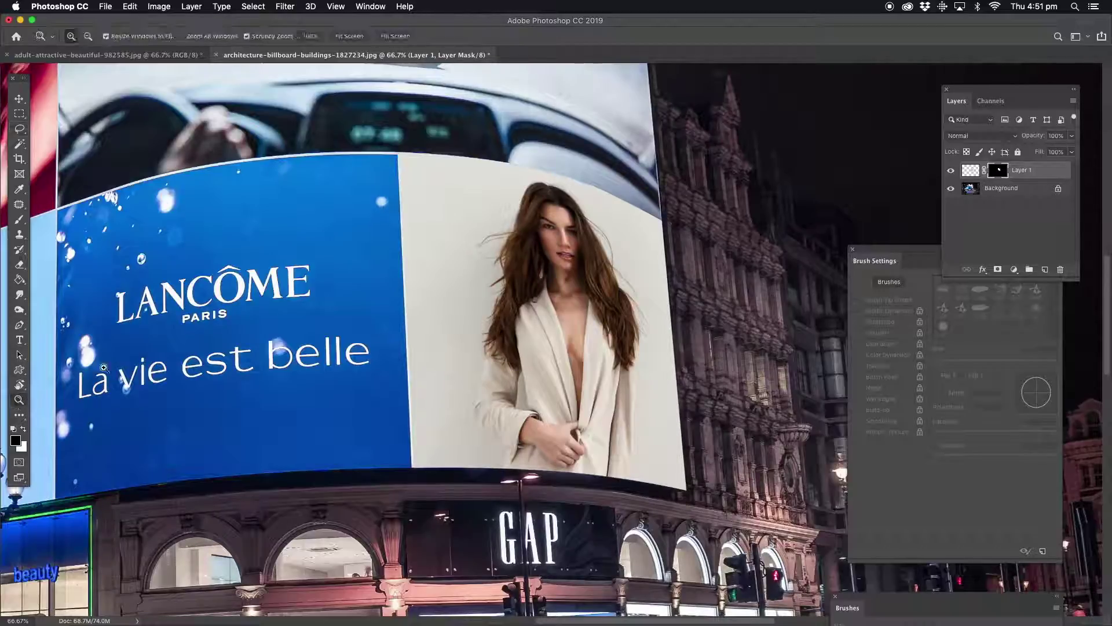
{"action": "left_click", "coordinate": [718, 241]}
{"action": "left_click", "coordinate": [717, 241]}
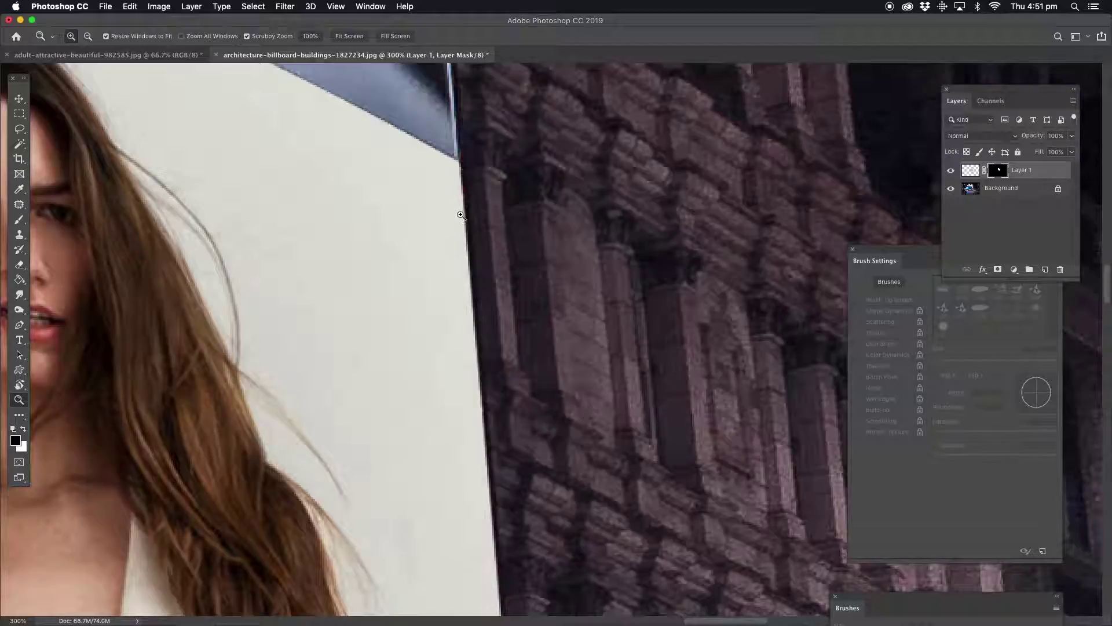
{"action": "right_click", "coordinate": [486, 215]}
{"action": "left_click", "coordinate": [486, 214]}
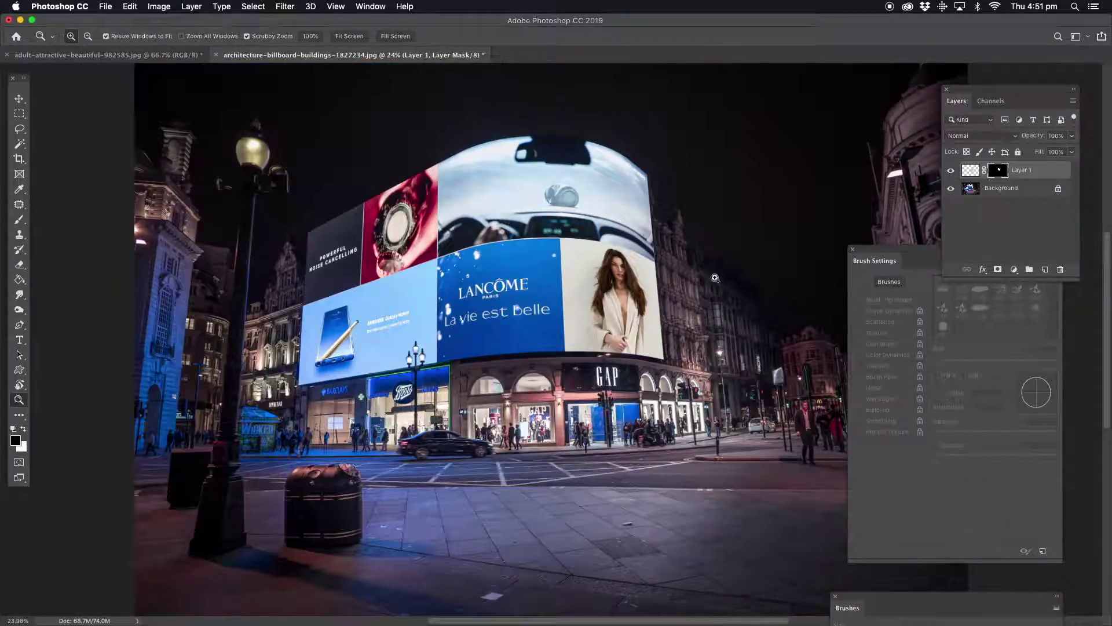
{"action": "left_click", "coordinate": [654, 327]}
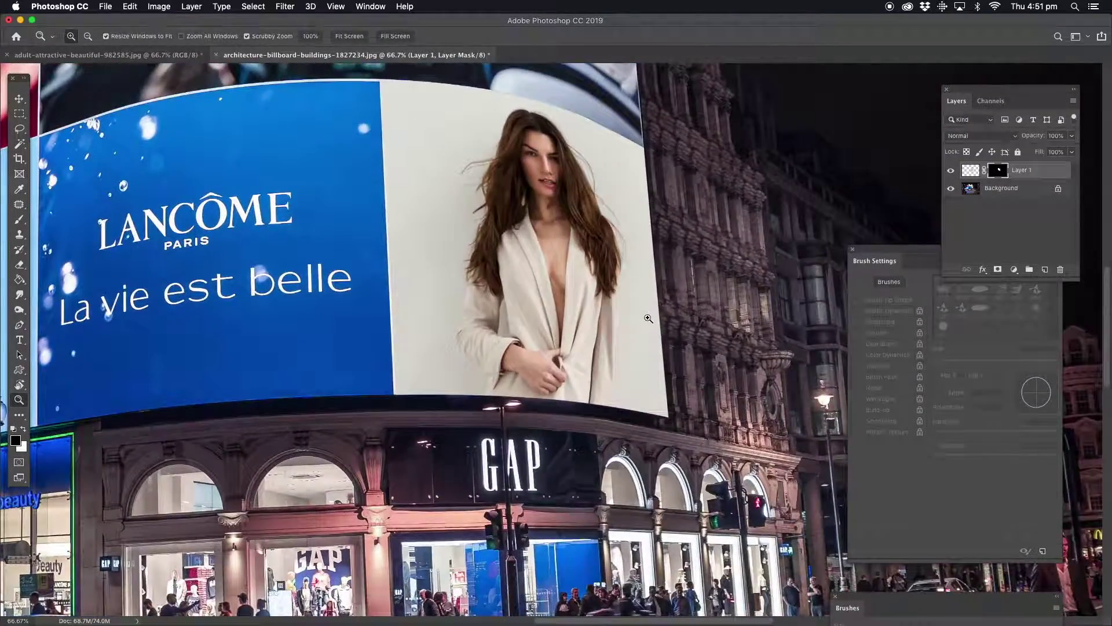
{"action": "right_click", "coordinate": [1021, 172]}
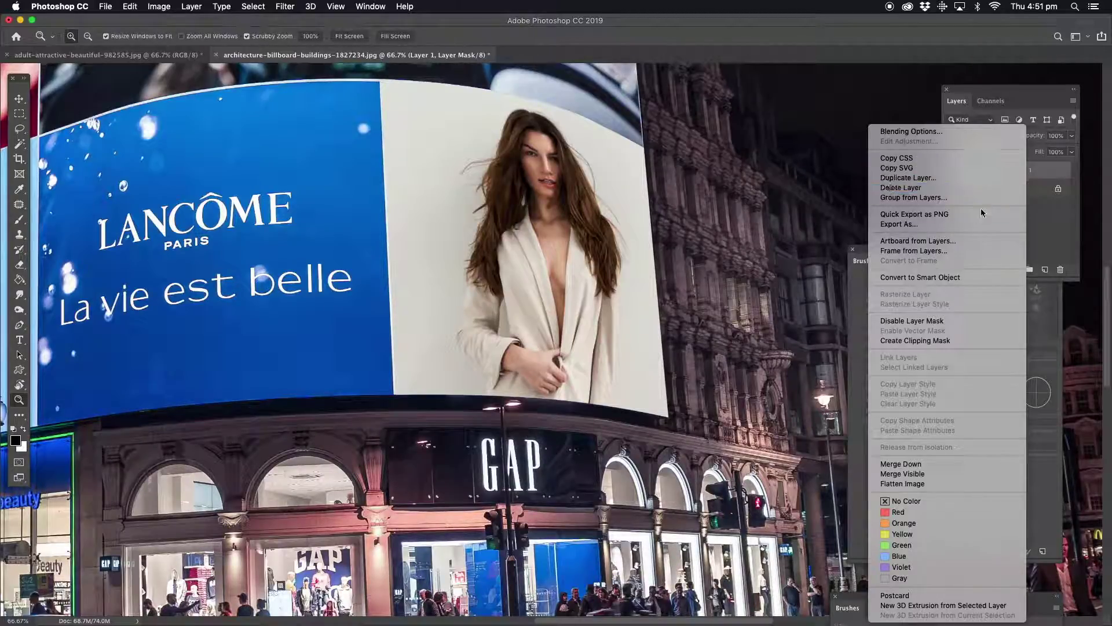
{"action": "left_click", "coordinate": [958, 277]}
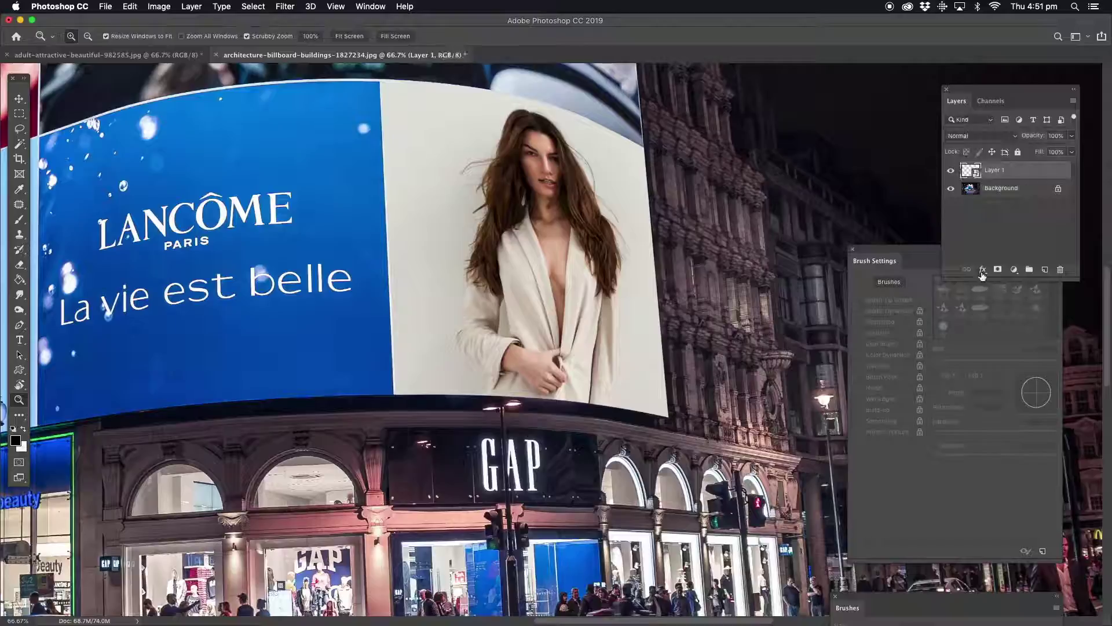
{"action": "right_click", "coordinate": [1007, 170]}
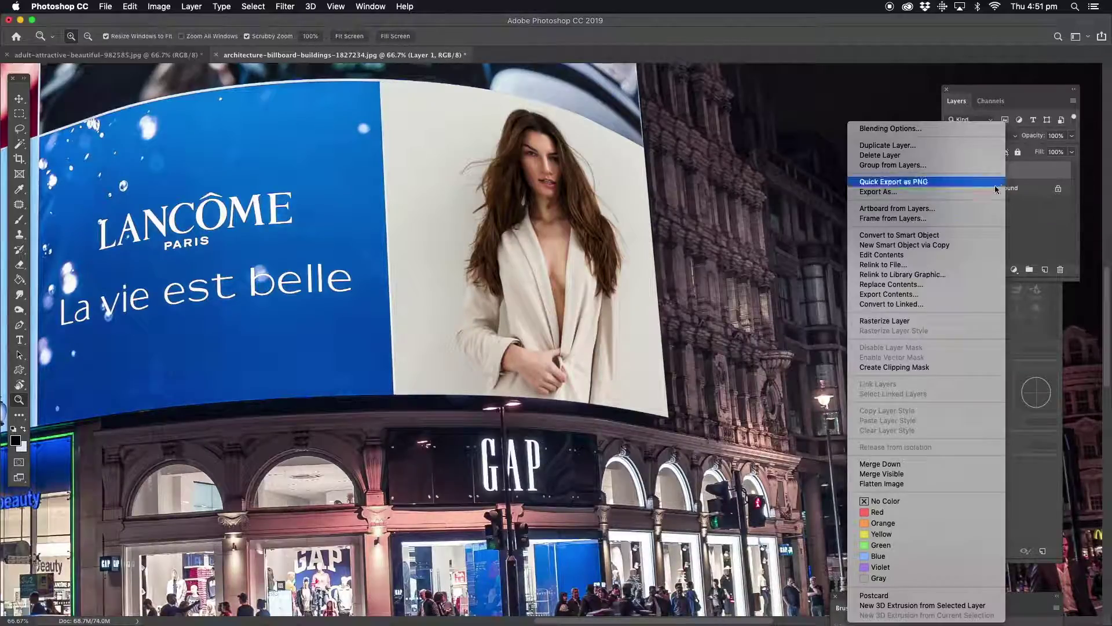
{"action": "left_click", "coordinate": [944, 318]}
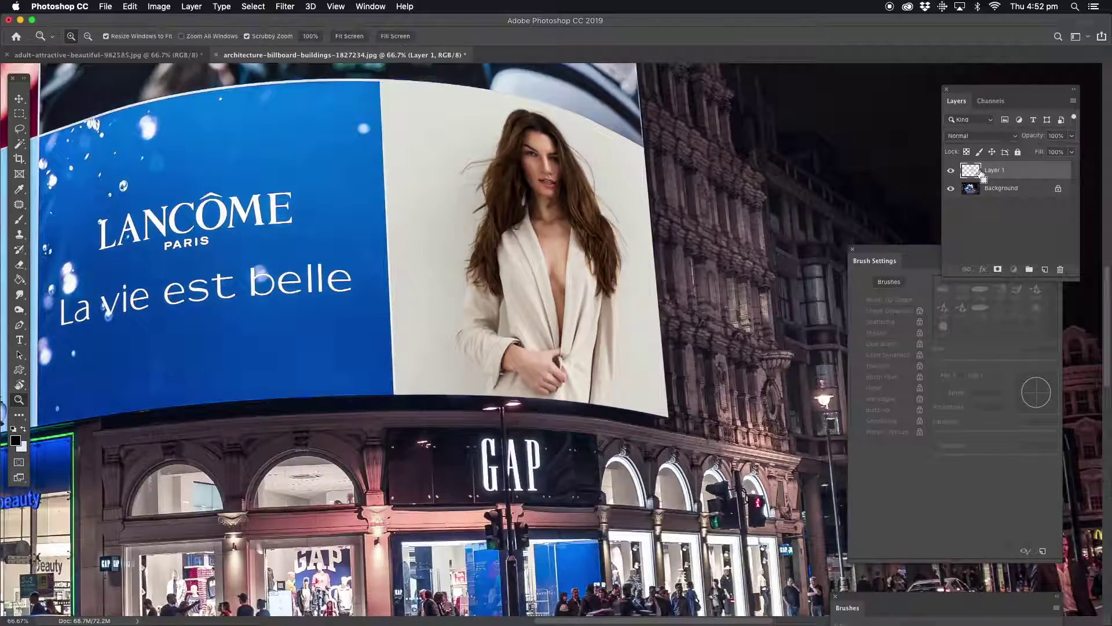
Add a new layer above the portrait, fill the portrait's outline on it with black, and clear the selection
{"action": "left_click", "coordinate": [1037, 270]}
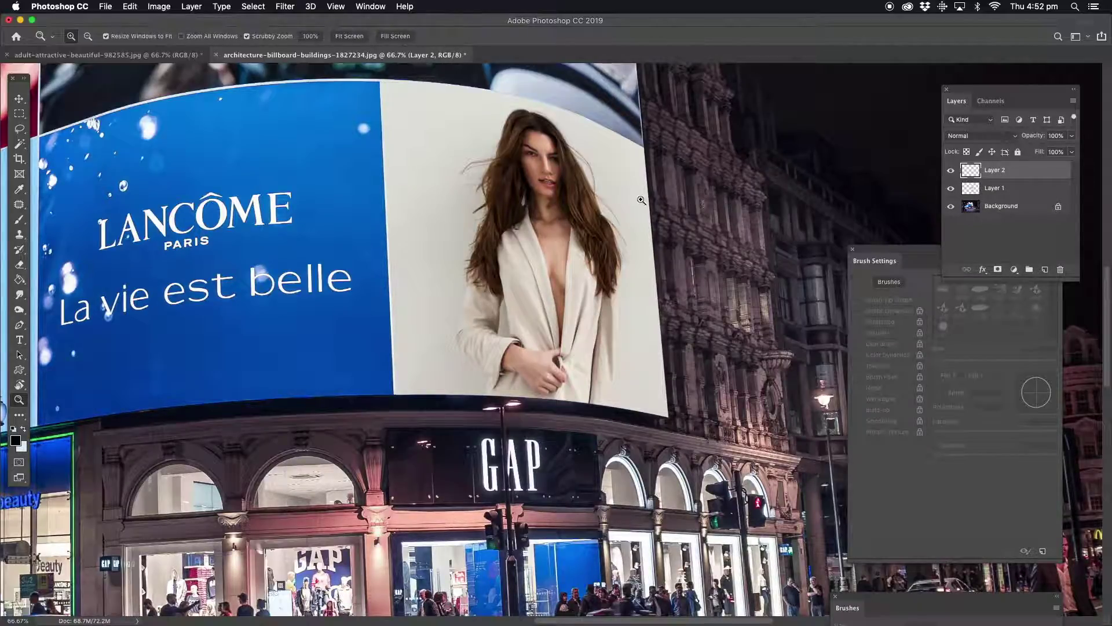
{"action": "left_click", "coordinate": [977, 190], "text": "super"}
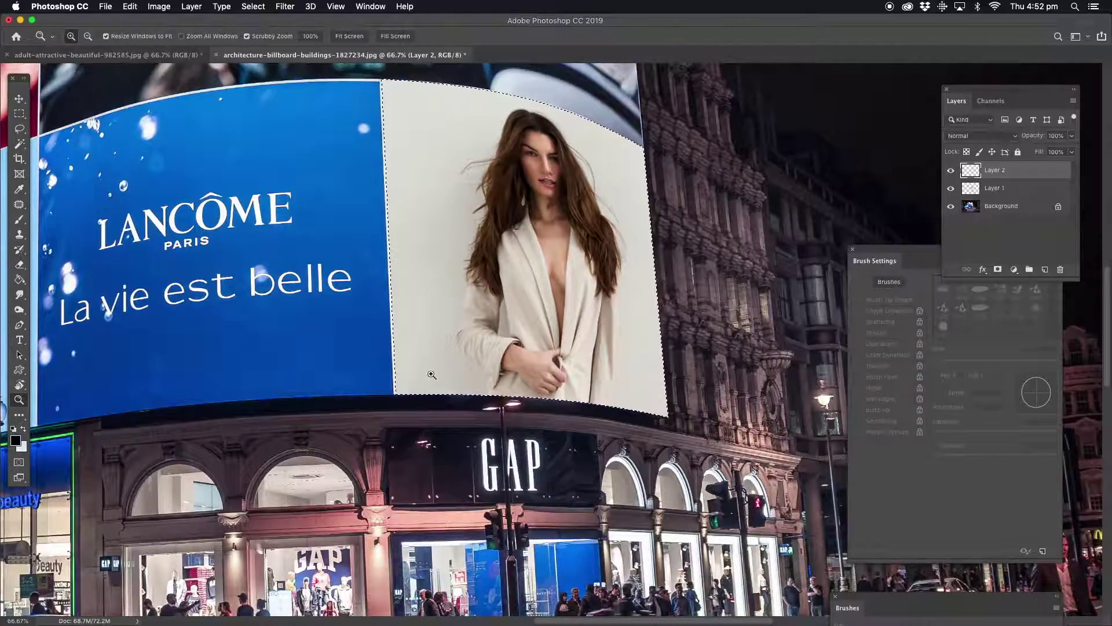
{"action": "left_click", "coordinate": [19, 280]}
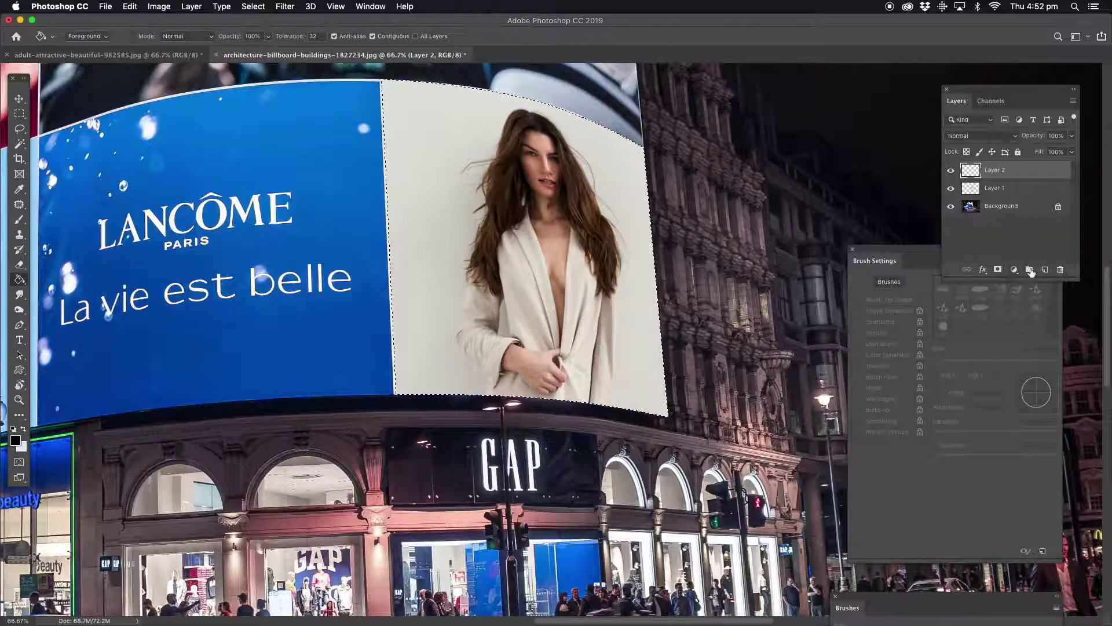
{"action": "left_click", "coordinate": [548, 203]}
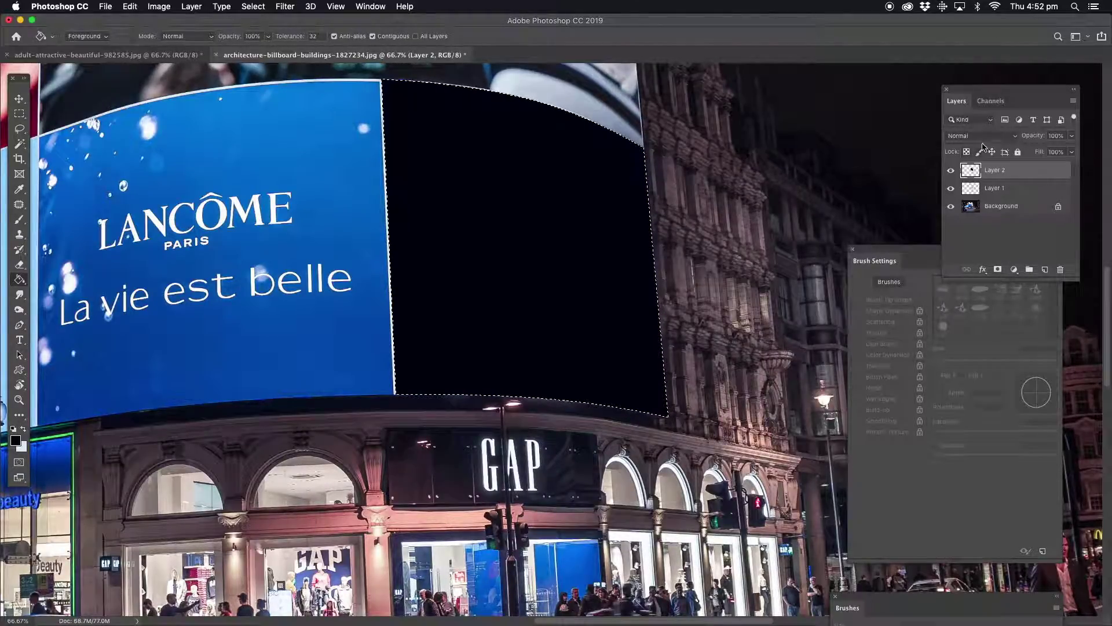
{"action": "key", "text": "Return"}
{"action": "key", "text": "l"}
{"action": "key", "text": "super+d"}
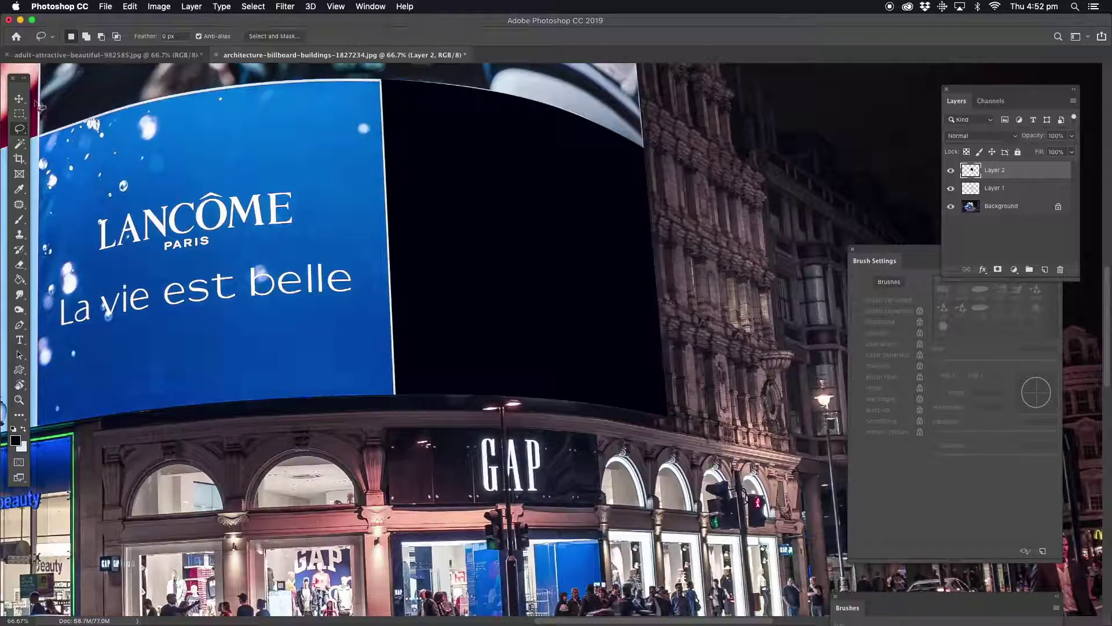
{"action": "key", "text": "v"}
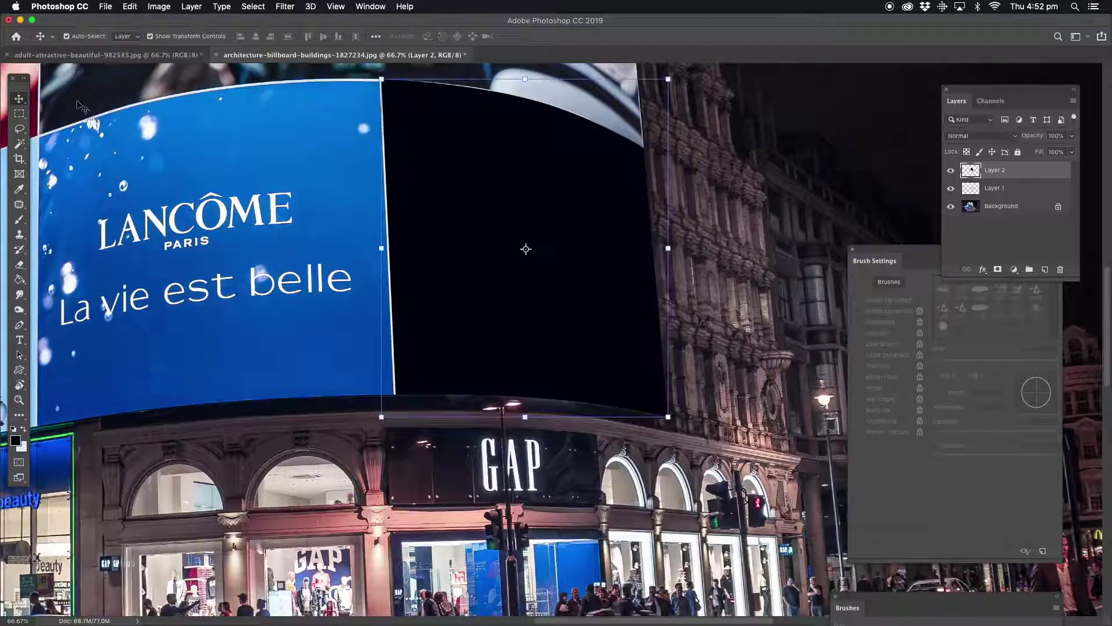
Set the black layer's blend mode to Color with 41% opacity, and compare the portrait with that layer hidden and shown
{"action": "left_click", "coordinate": [1015, 136]}
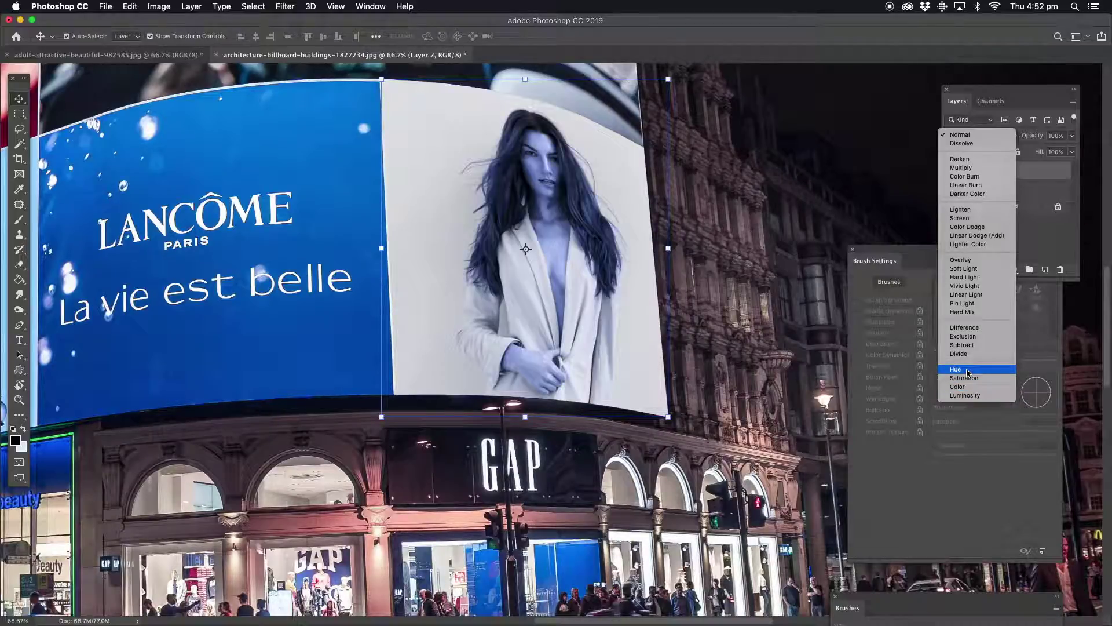
{"action": "left_click", "coordinate": [964, 387]}
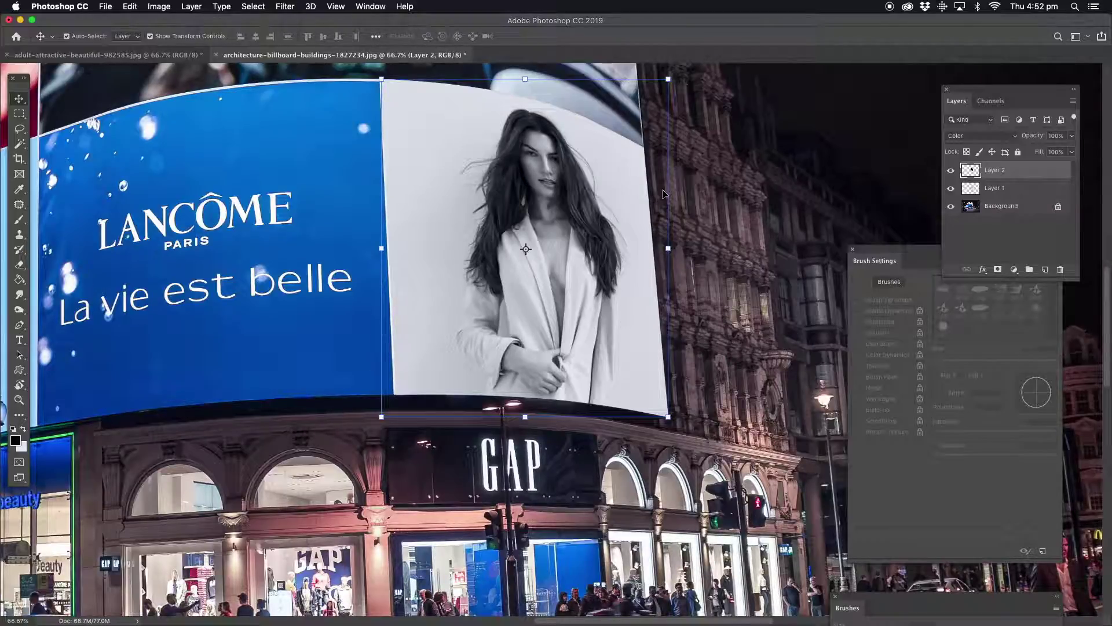
{"action": "left_click", "coordinate": [1073, 138]}
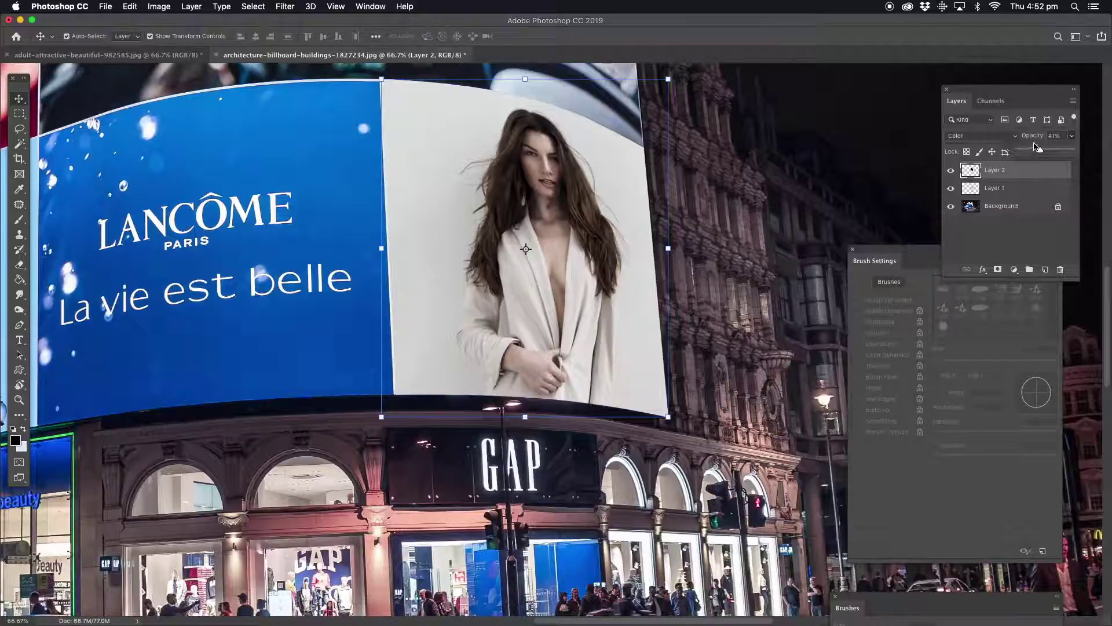
{"action": "left_click", "coordinate": [951, 172]}
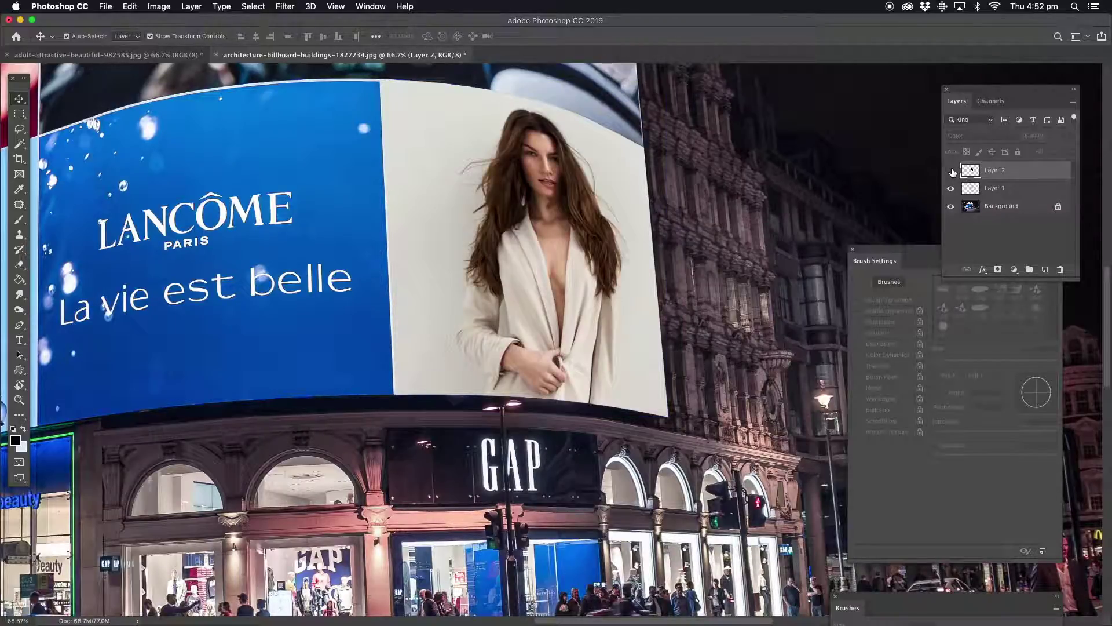
{"action": "left_click", "coordinate": [951, 173]}
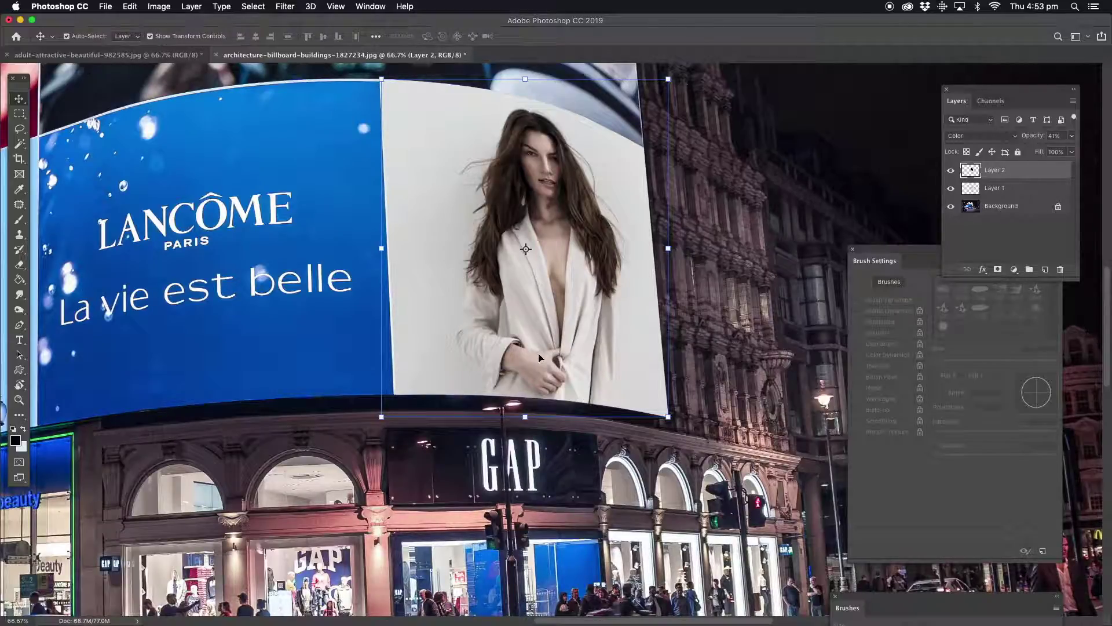
Group the black overlay with the portrait layer, merge the group into one layer, and toggle its visibility to check the result
{"action": "left_click", "coordinate": [1004, 188], "text": "super"}
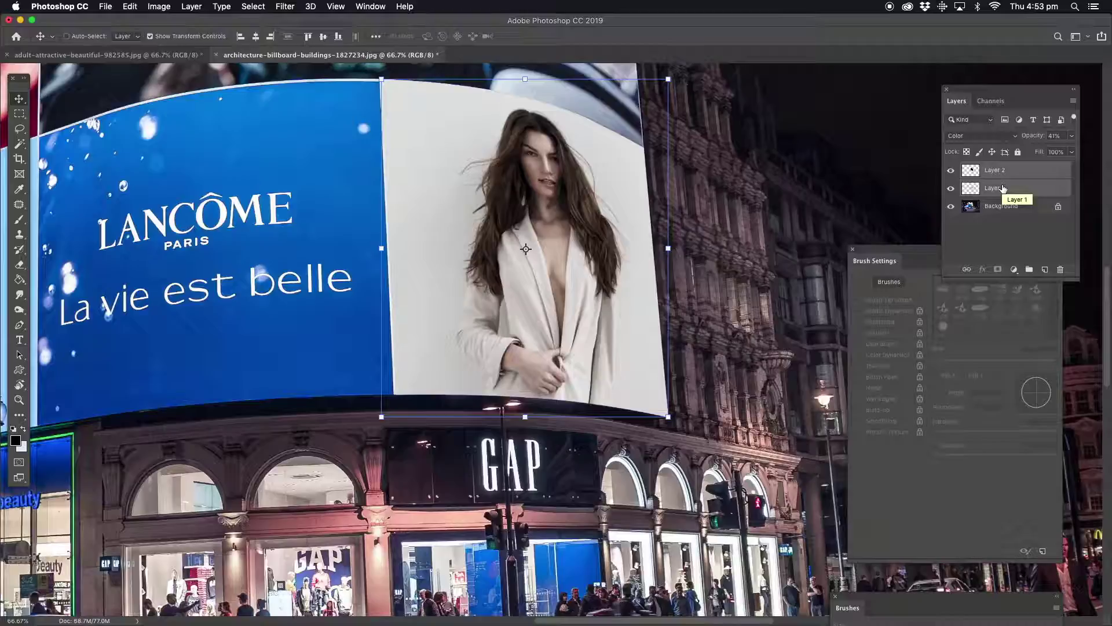
{"action": "key", "text": "super+g"}
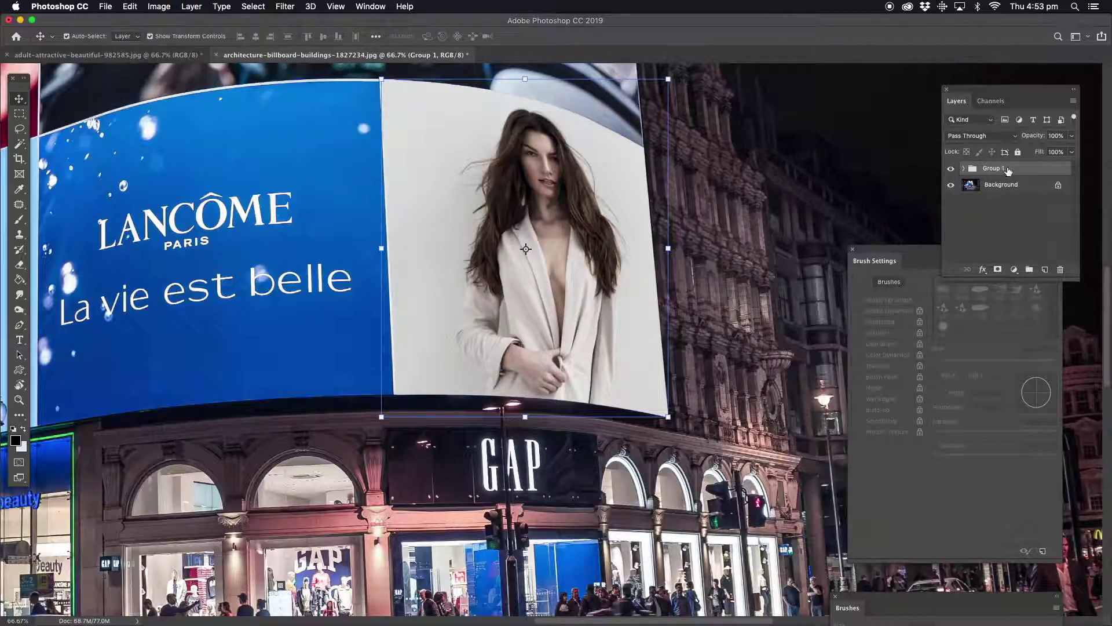
{"action": "right_click", "coordinate": [1014, 168]}
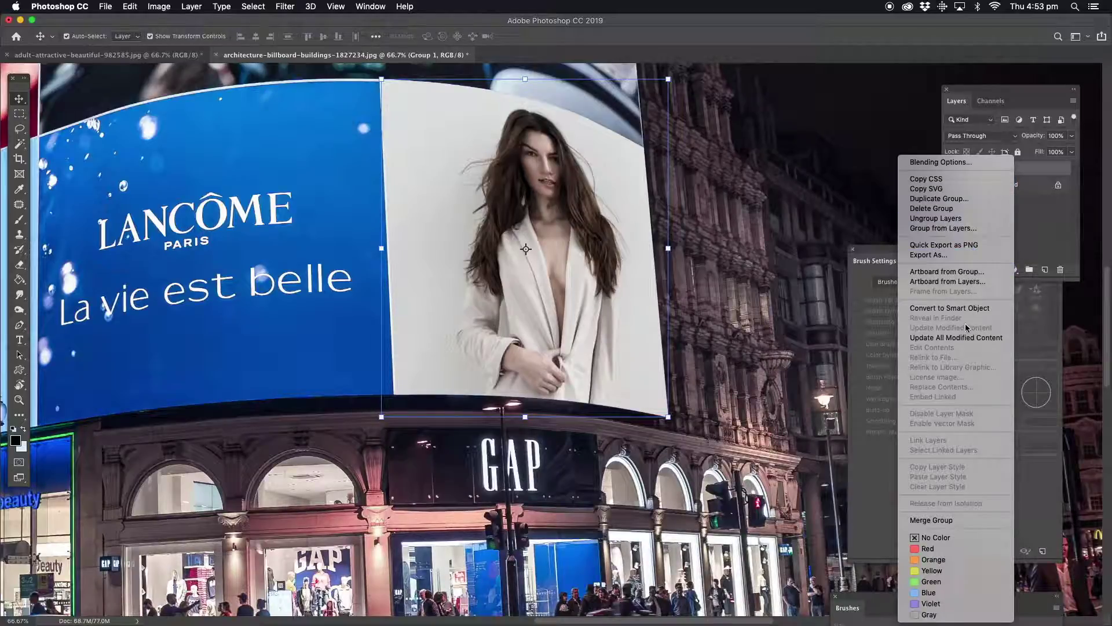
{"action": "left_click", "coordinate": [938, 521]}
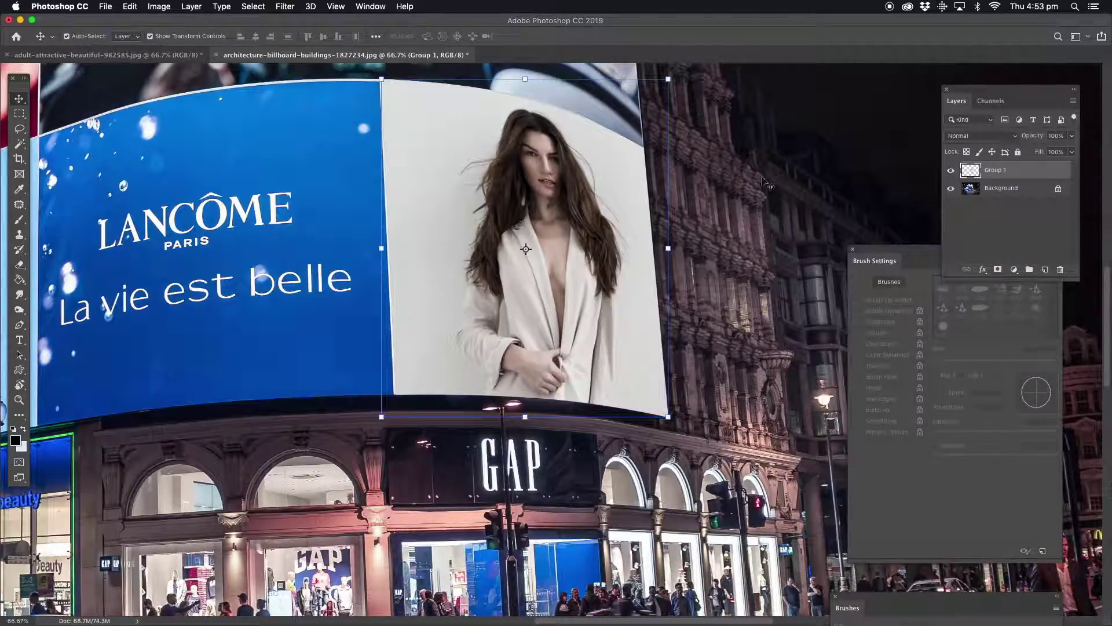
{"action": "left_click", "coordinate": [951, 172]}
{"action": "left_click", "coordinate": [950, 172]}
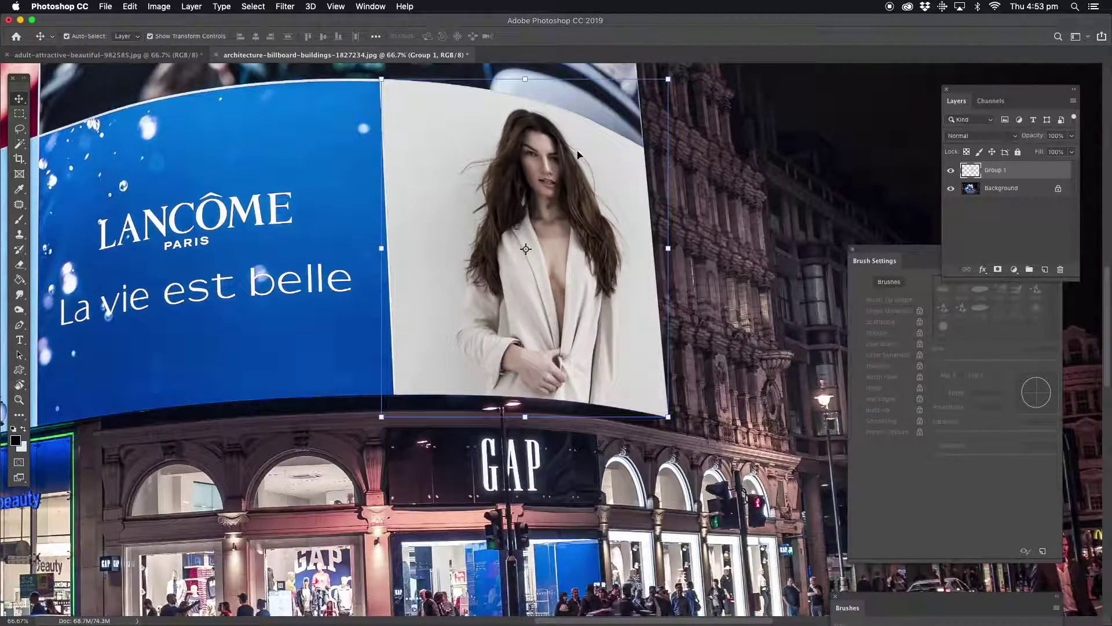
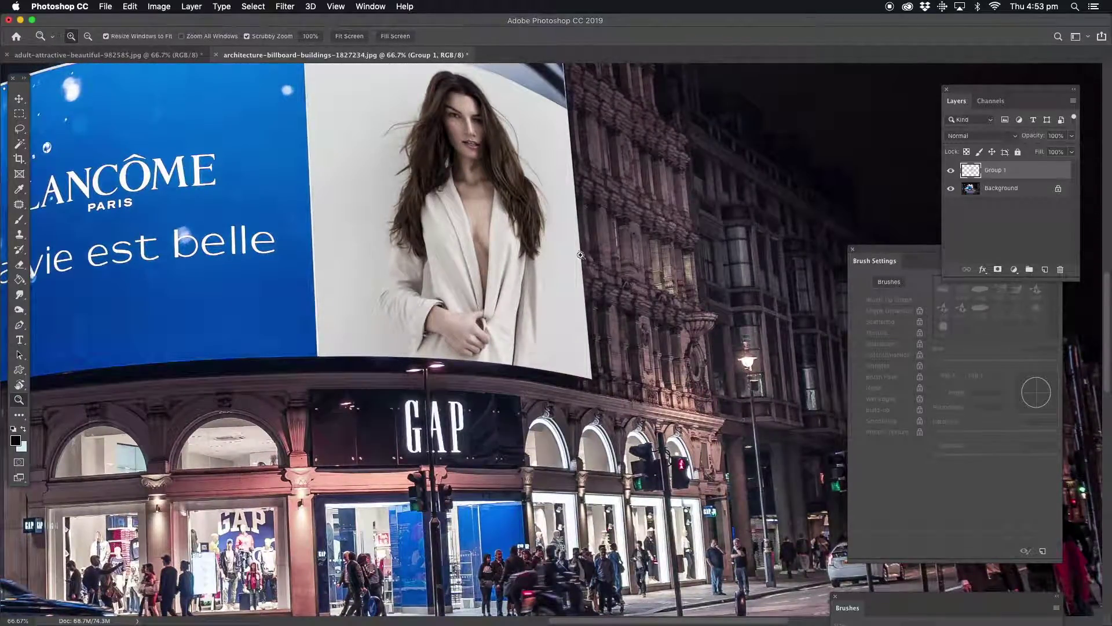
Move the portrait layer off its panel onto the Lancôme advertisement, uncovering the couple's advertisement for comparison
{"action": "left_click_drag", "start_coordinate": [448, 182], "coordinate": [448, 265]}
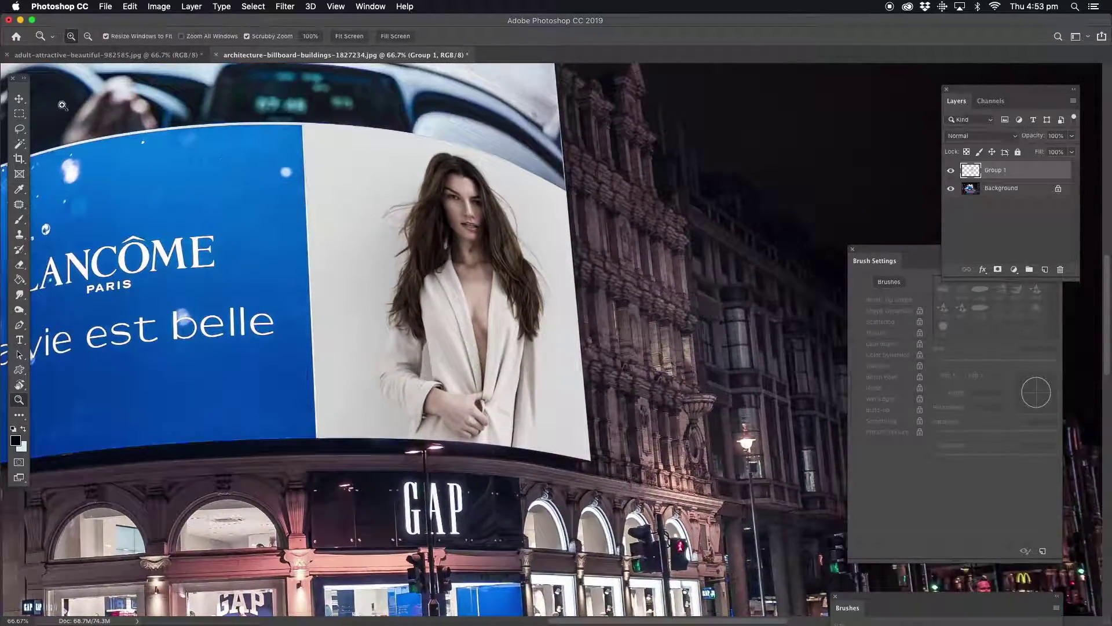
{"action": "key", "text": "v"}
{"action": "left_click_drag", "start_coordinate": [440, 246], "coordinate": [223, 228]}
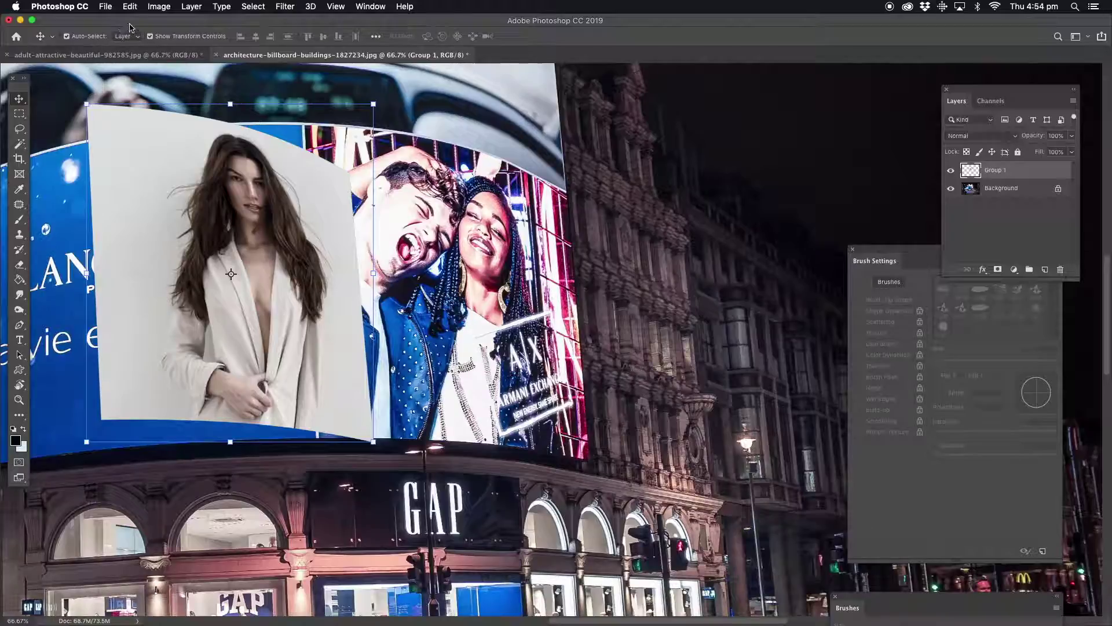
Apply an Exposure adjustment to the portrait with exposure +0.60, offset +0.0163 and gamma correction 0.75
{"action": "left_click", "coordinate": [159, 6]}
{"action": "mouse_move", "coordinate": [179, 38]}
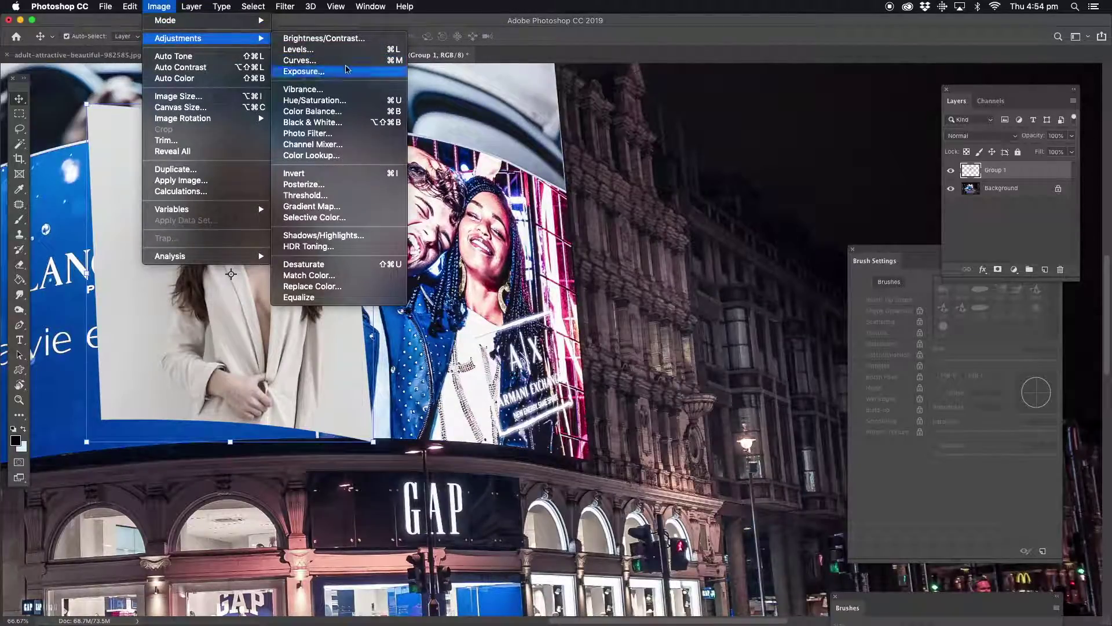
{"action": "left_click", "coordinate": [302, 74]}
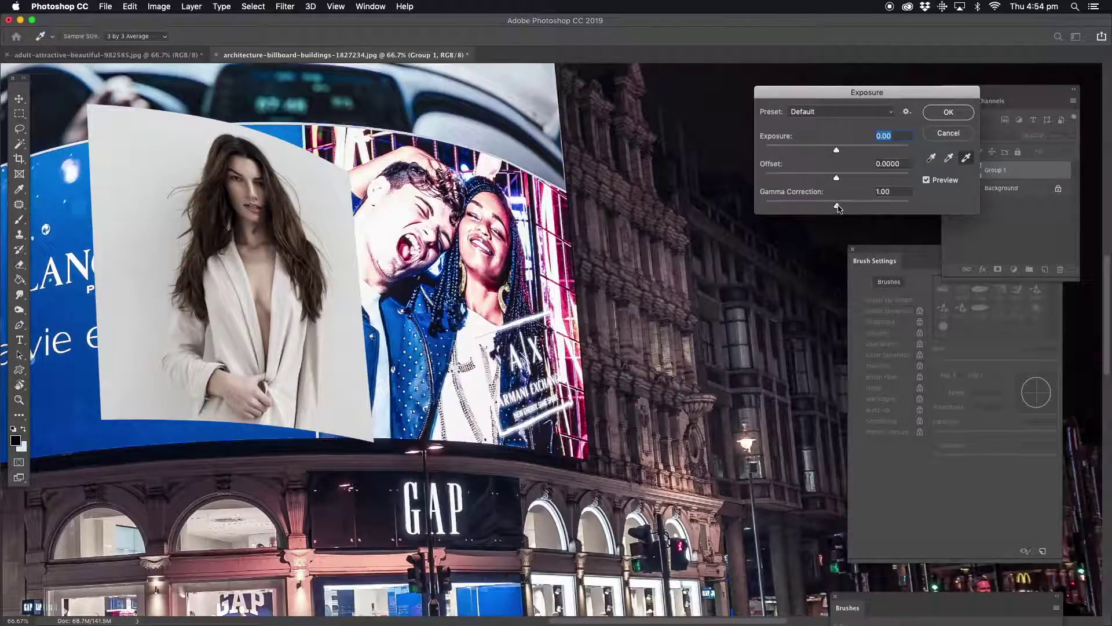
{"action": "left_click_drag", "start_coordinate": [838, 179], "coordinate": [851, 209]}
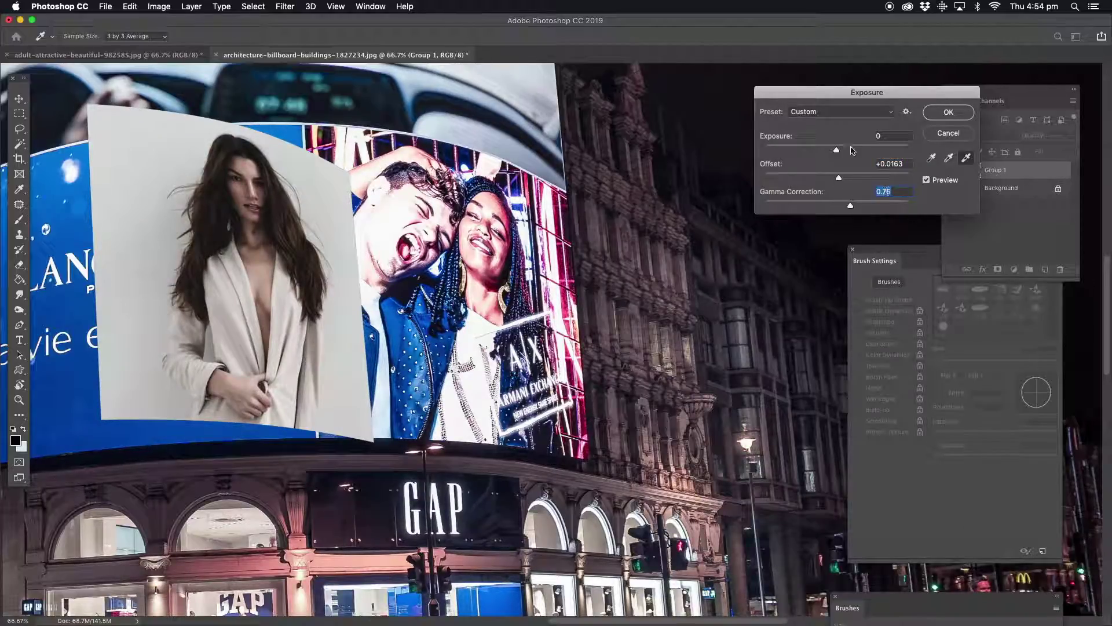
{"action": "left_click_drag", "start_coordinate": [837, 152], "coordinate": [842, 153]}
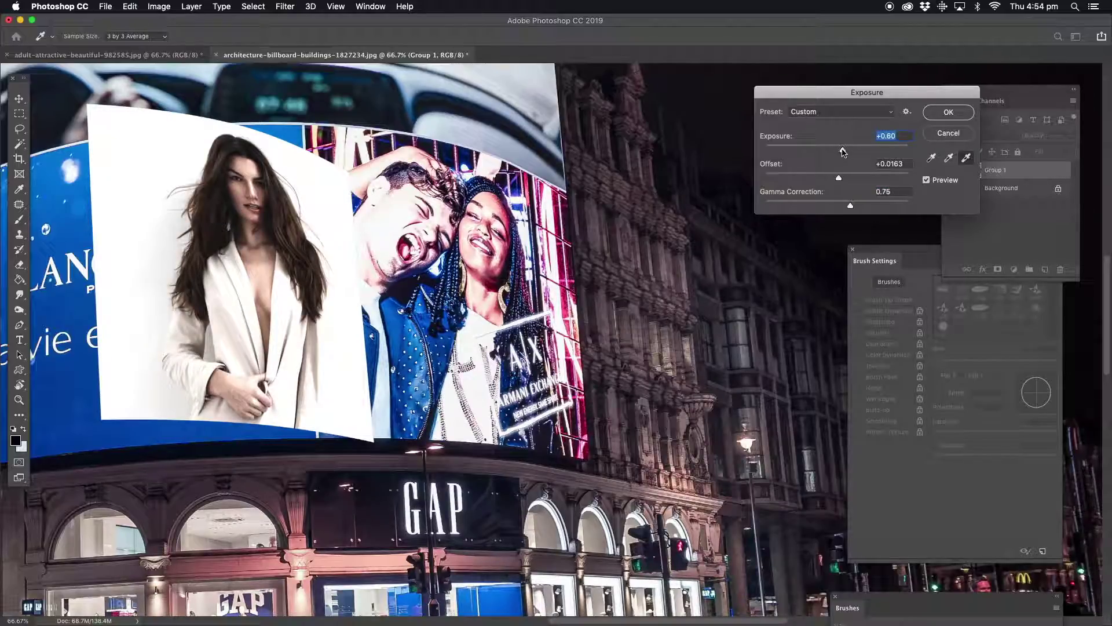
{"action": "left_click", "coordinate": [948, 111]}
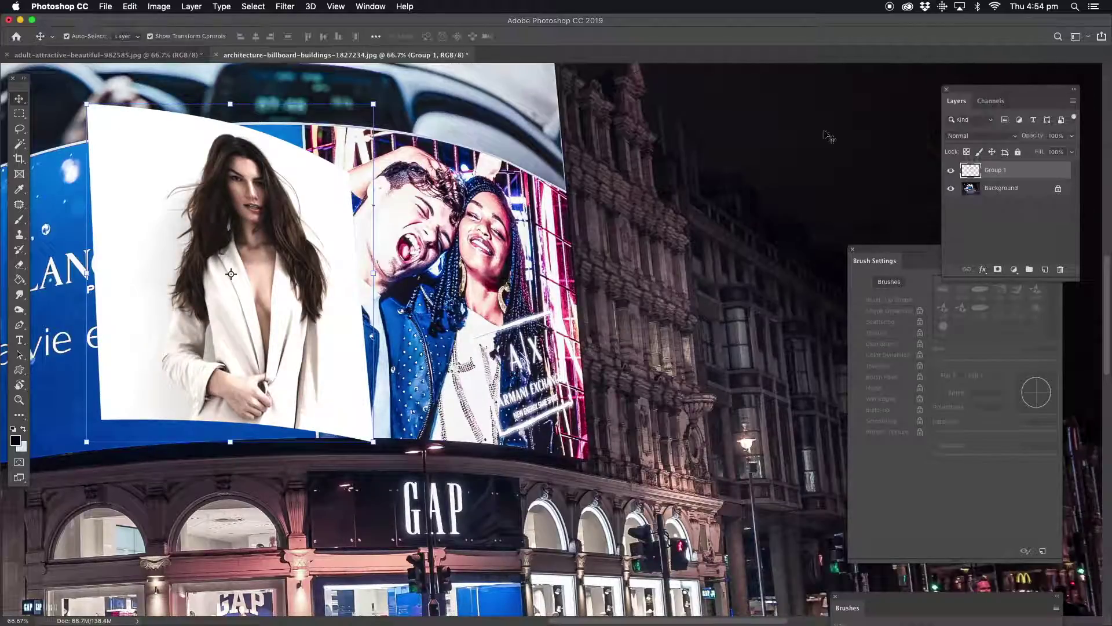
Raise the portrait's saturation slightly with a Hue/Saturation adjustment
{"action": "left_click", "coordinate": [160, 7]}
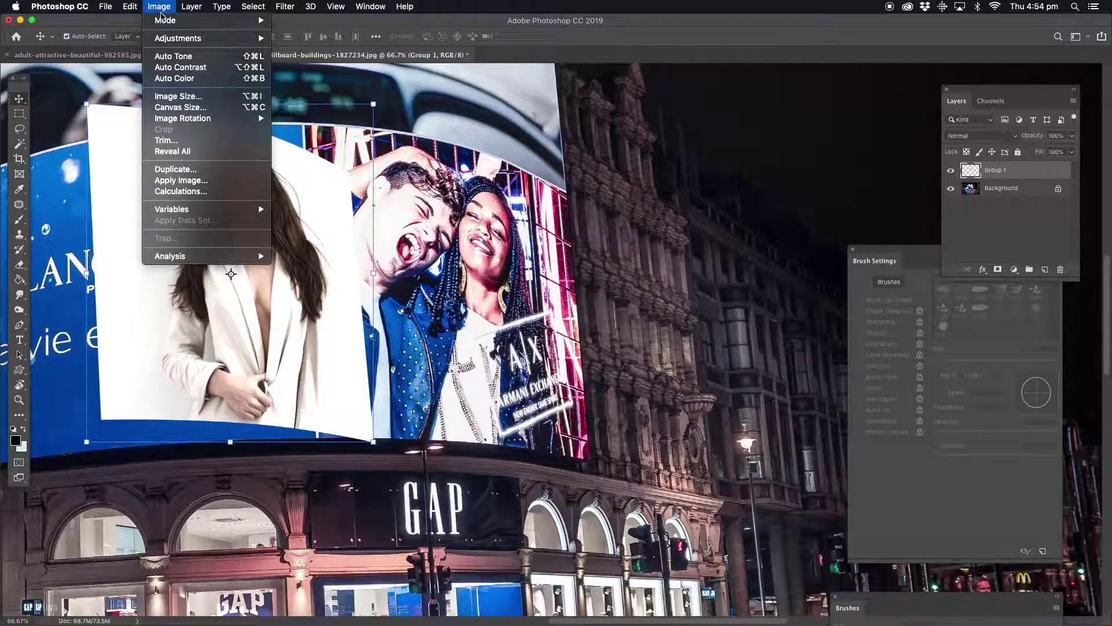
{"action": "mouse_move", "coordinate": [168, 39]}
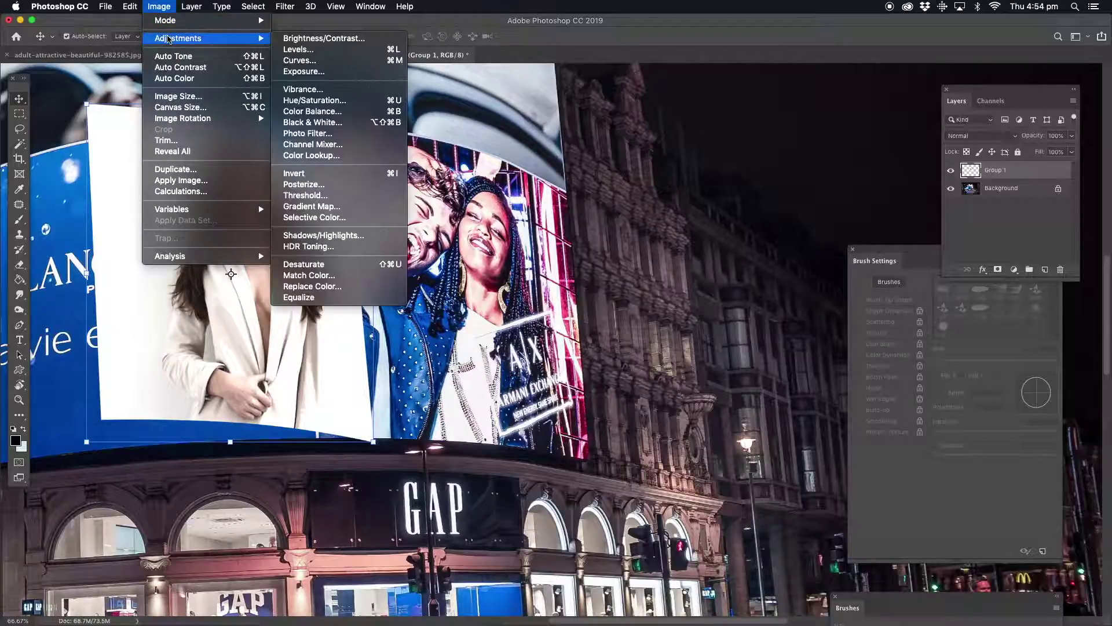
{"action": "left_click", "coordinate": [309, 102]}
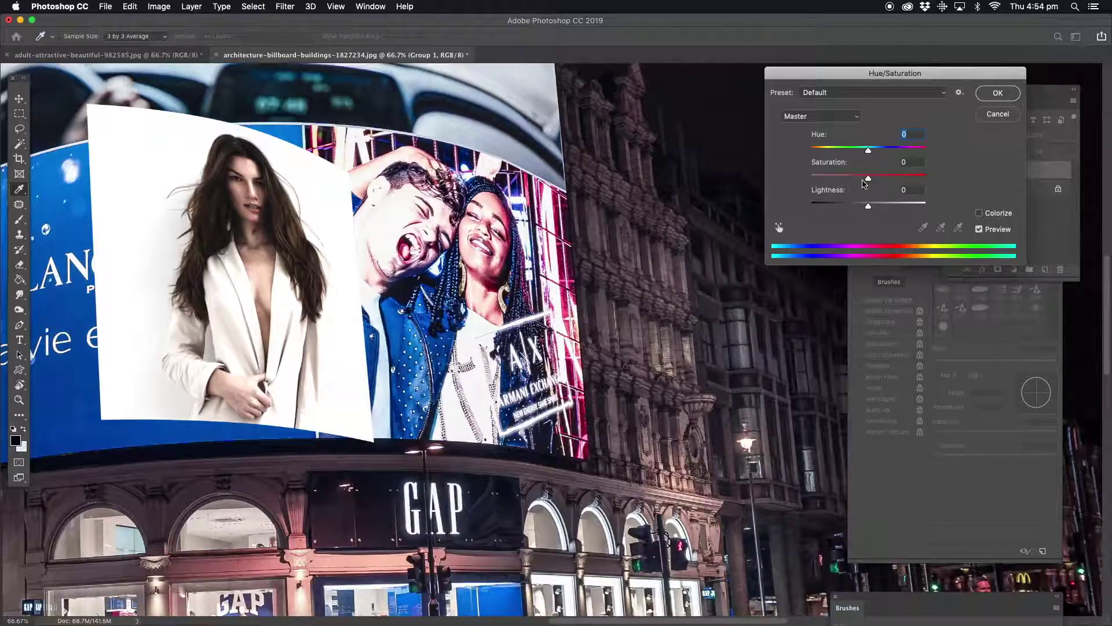
{"action": "left_click_drag", "start_coordinate": [869, 180], "coordinate": [882, 183]}
{"action": "left_click", "coordinate": [995, 93]}
Apply a Brightness/Contrast adjustment to the portrait with contrast 22
{"action": "left_click", "coordinate": [160, 6]}
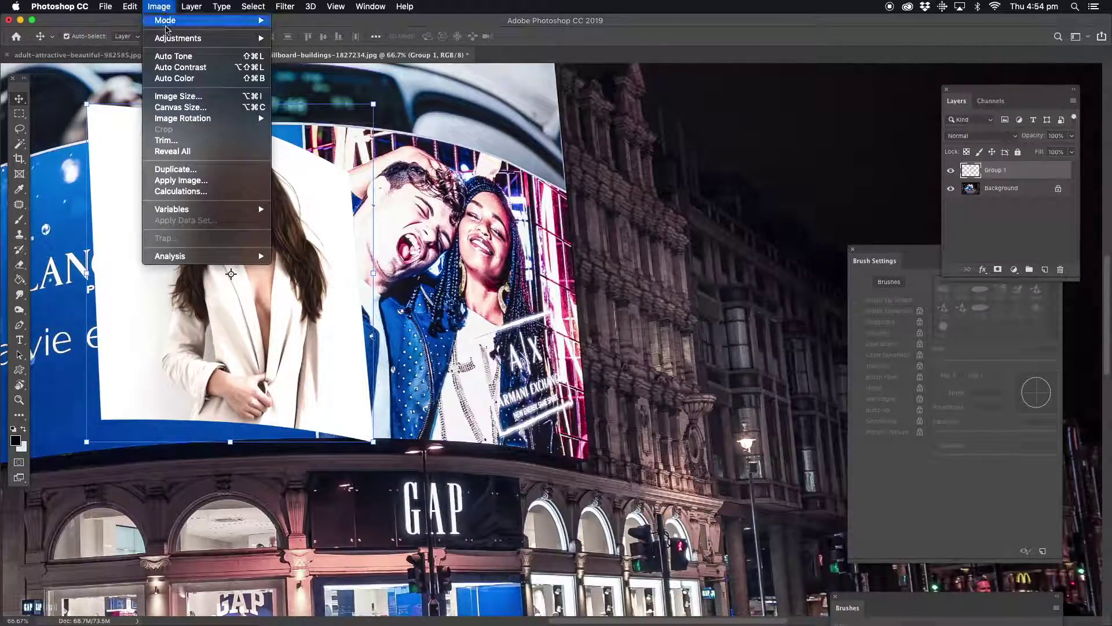
{"action": "mouse_move", "coordinate": [173, 38]}
{"action": "left_click", "coordinate": [323, 38]}
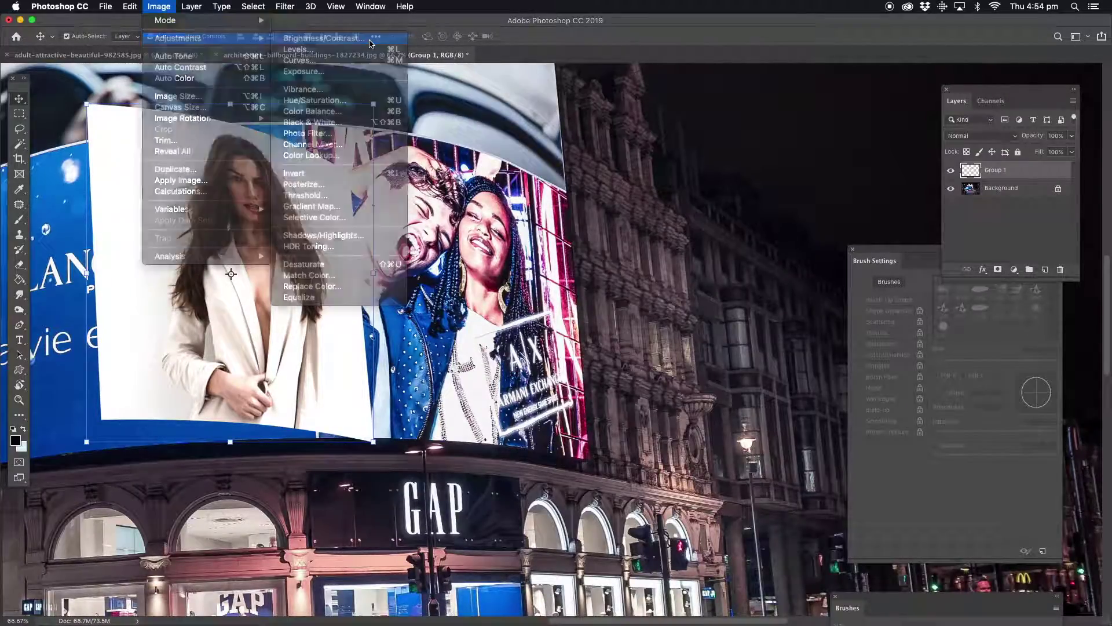
{"action": "left_click", "coordinate": [897, 231]}
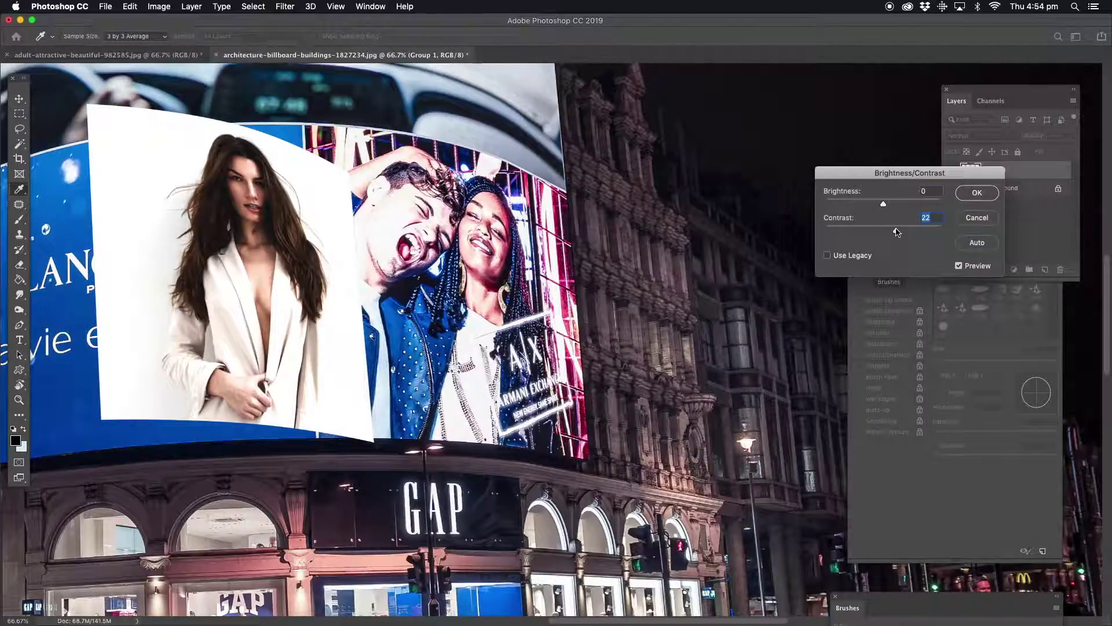
{"action": "left_click", "coordinate": [977, 193]}
Move the portrait back over the couple's advertisement and nudge it slightly up and left to align with the panel's edges
{"action": "key", "text": "v"}
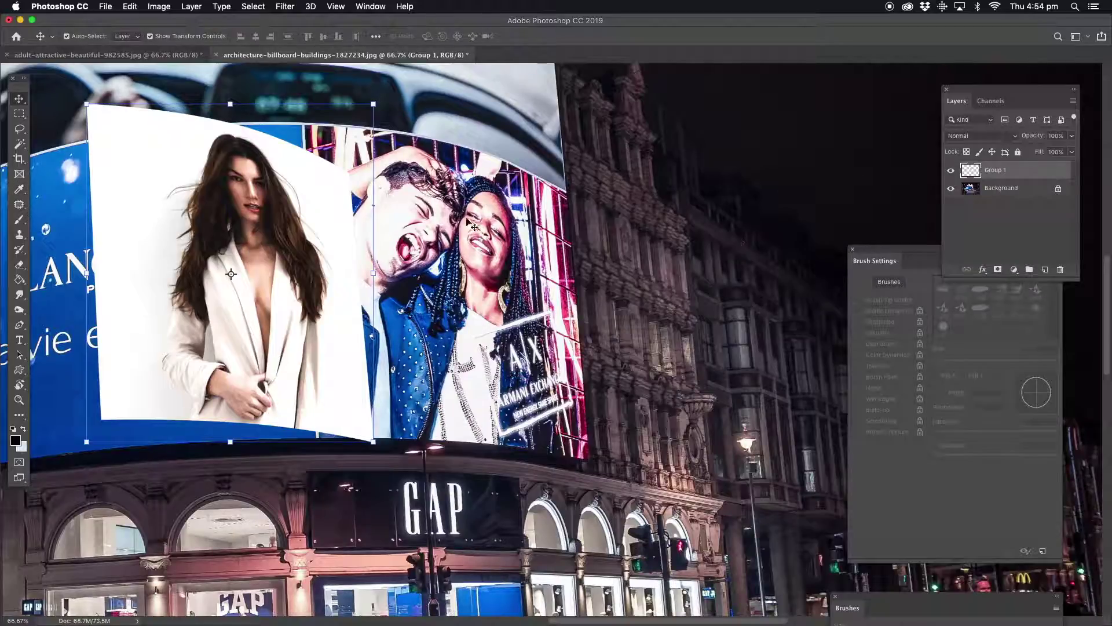
{"action": "left_click_drag", "start_coordinate": [277, 233], "coordinate": [499, 251]}
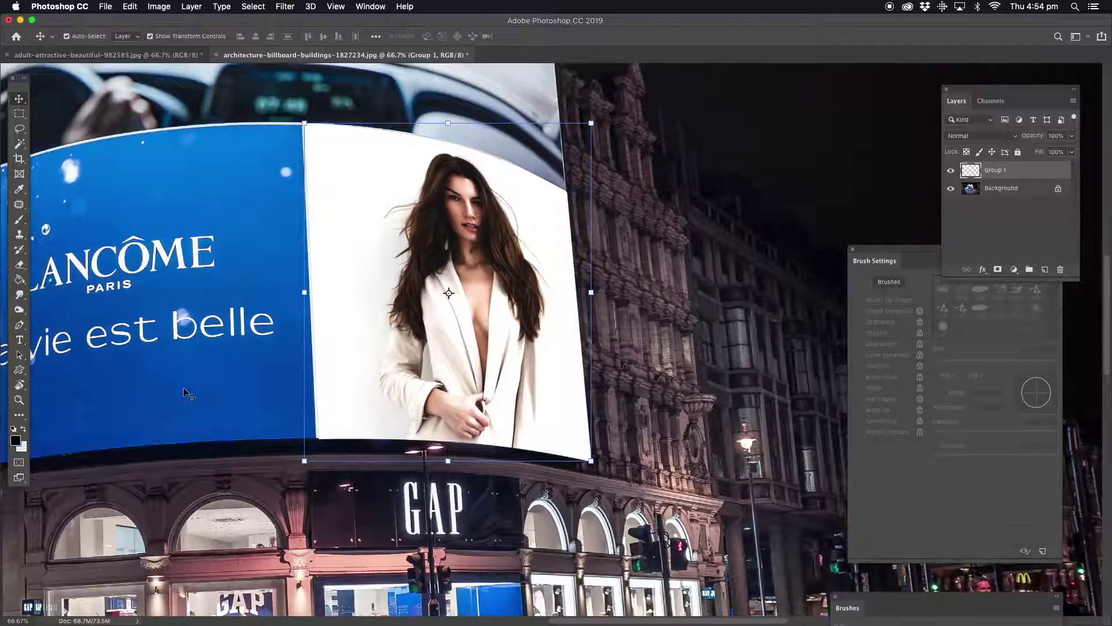
{"action": "key", "text": "ctrl+h"}
{"action": "key", "text": "ctrl+h"}
{"action": "key", "text": "Up"}
{"action": "key", "text": "Up"}
{"action": "key", "text": "Up"}
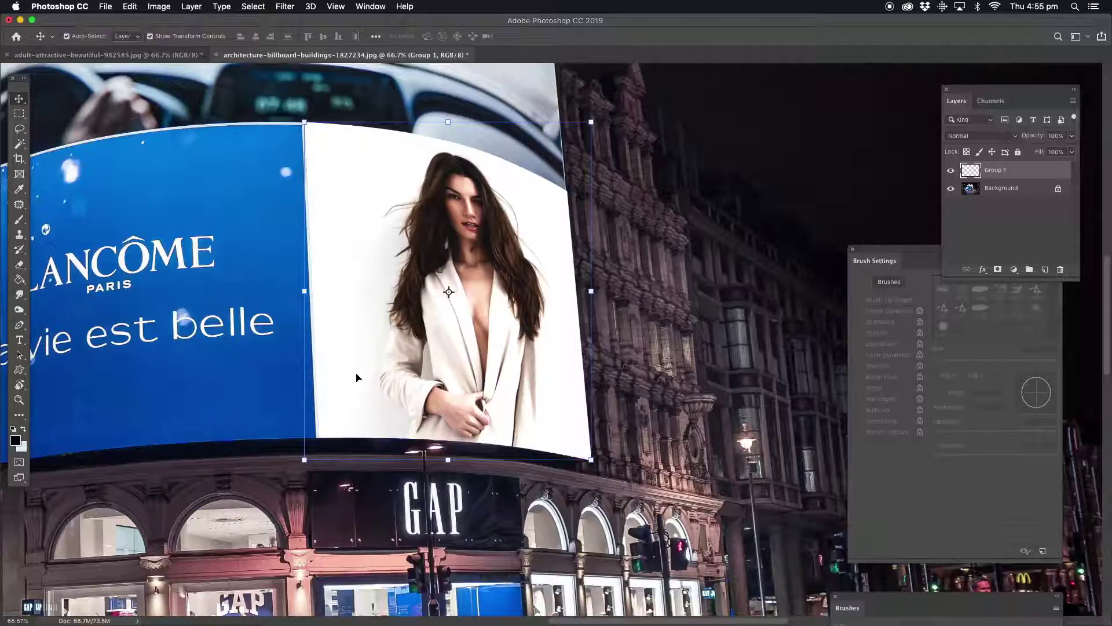
{"action": "key", "text": "Left"}
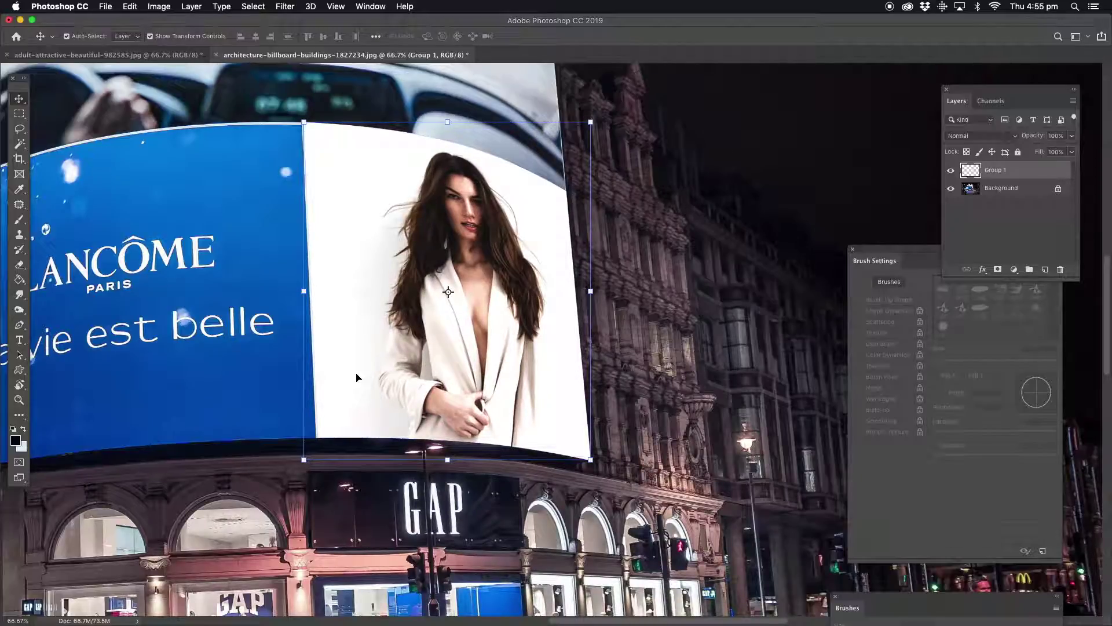
Fit the whole image on screen and examine how the portrait blends into the street scene
{"action": "left_click", "coordinate": [19, 129]}
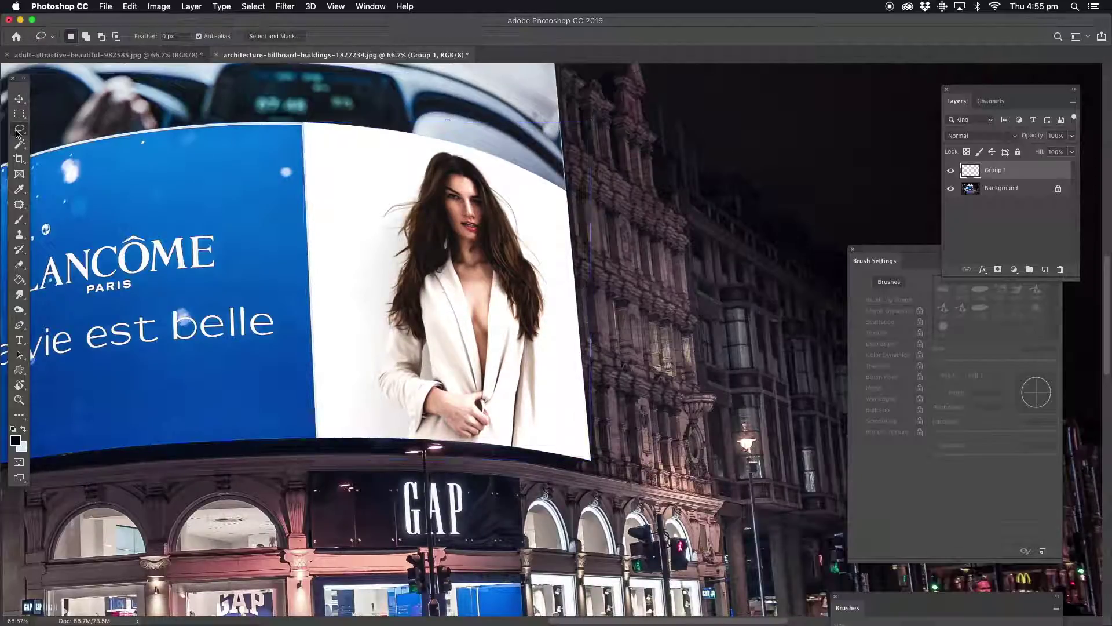
{"action": "left_click", "coordinate": [19, 399]}
{"action": "right_click", "coordinate": [358, 181]}
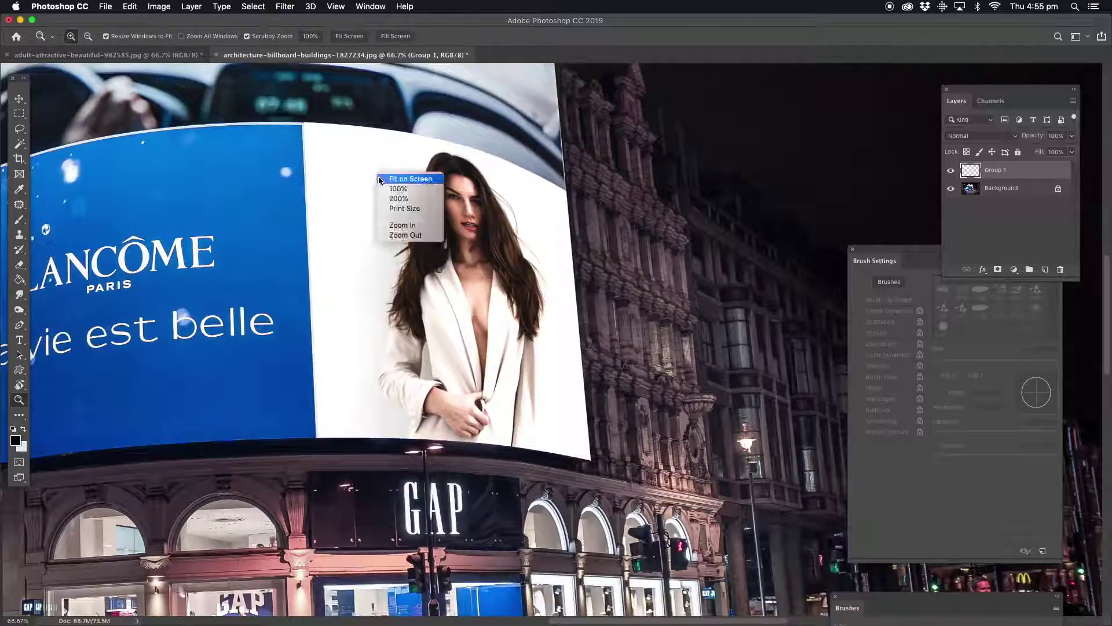
{"action": "left_click", "coordinate": [394, 179]}
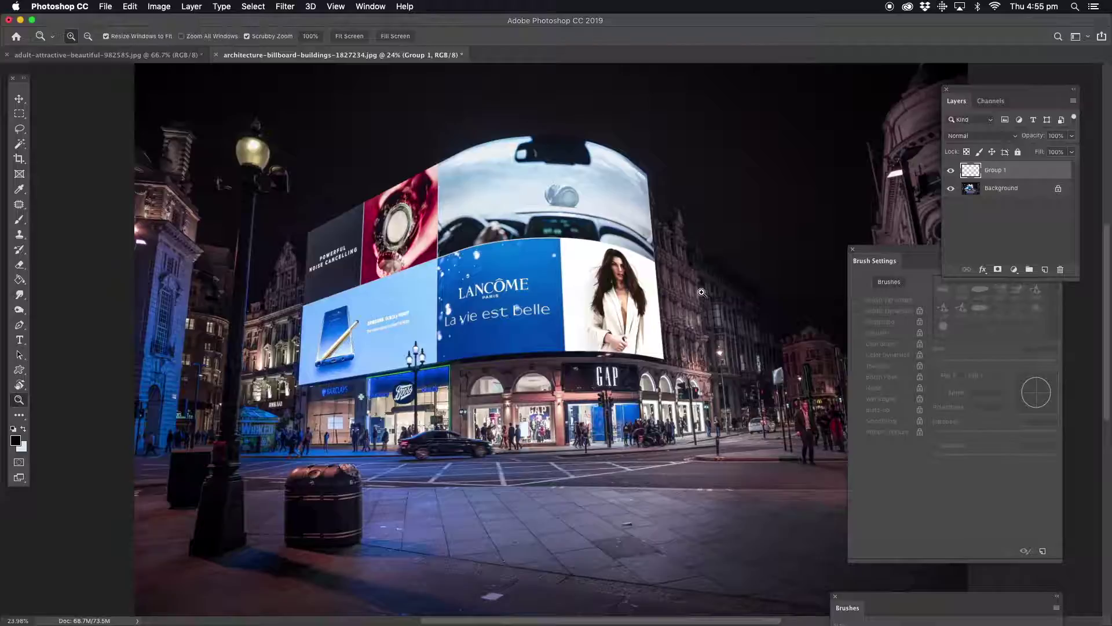
{"action": "left_click_drag", "start_coordinate": [756, 283], "coordinate": [636, 276]}
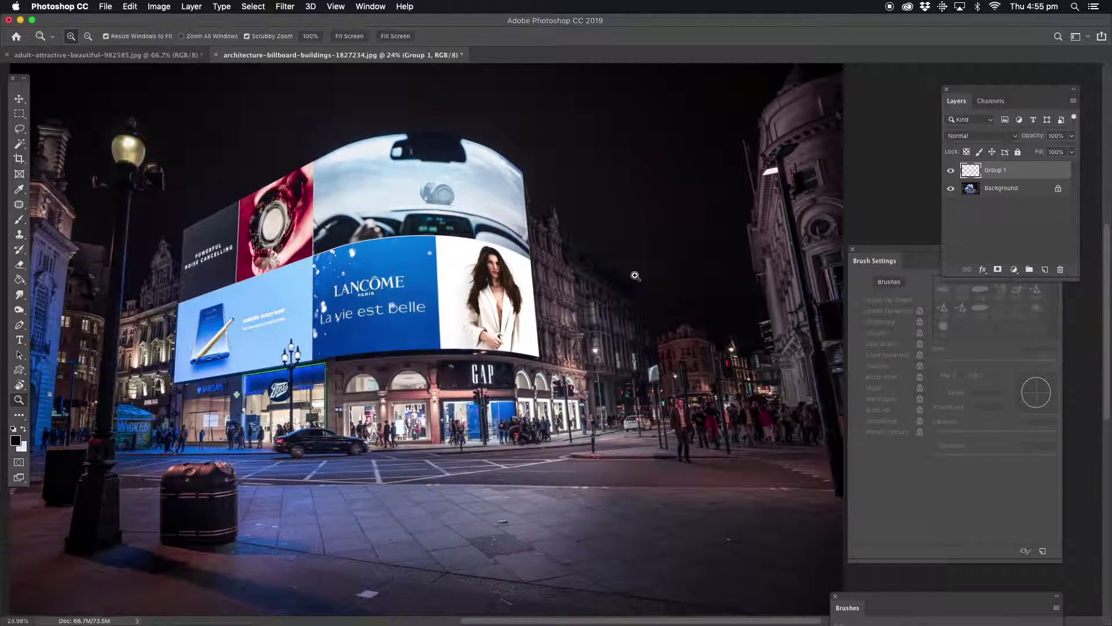